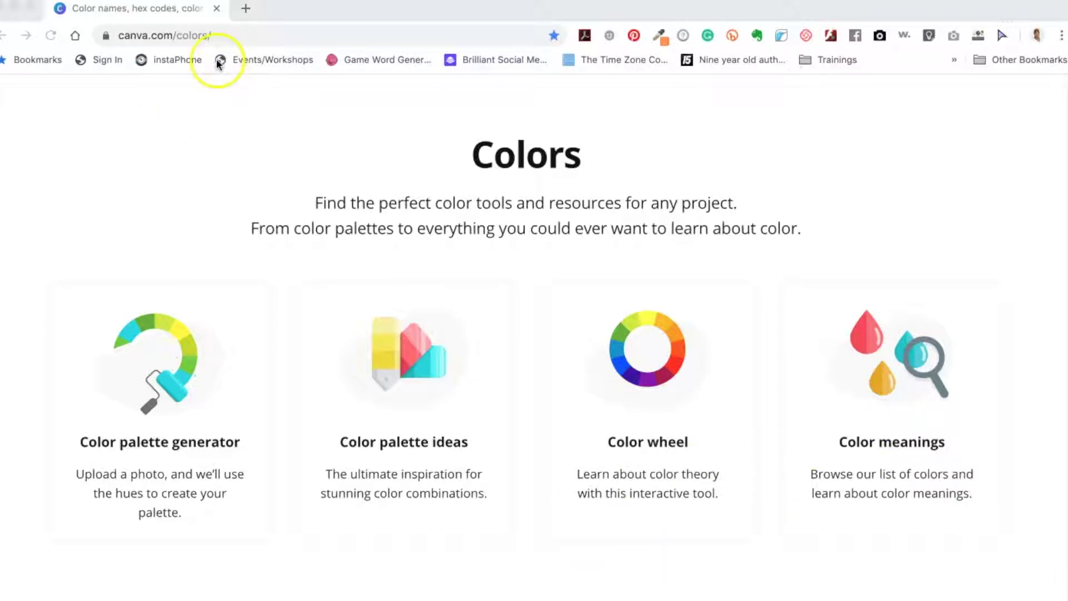
Step: Launch the Color palette generator from the Colors page and begin uploading a photo
{"action": "left_click", "coordinate": [223, 37]}
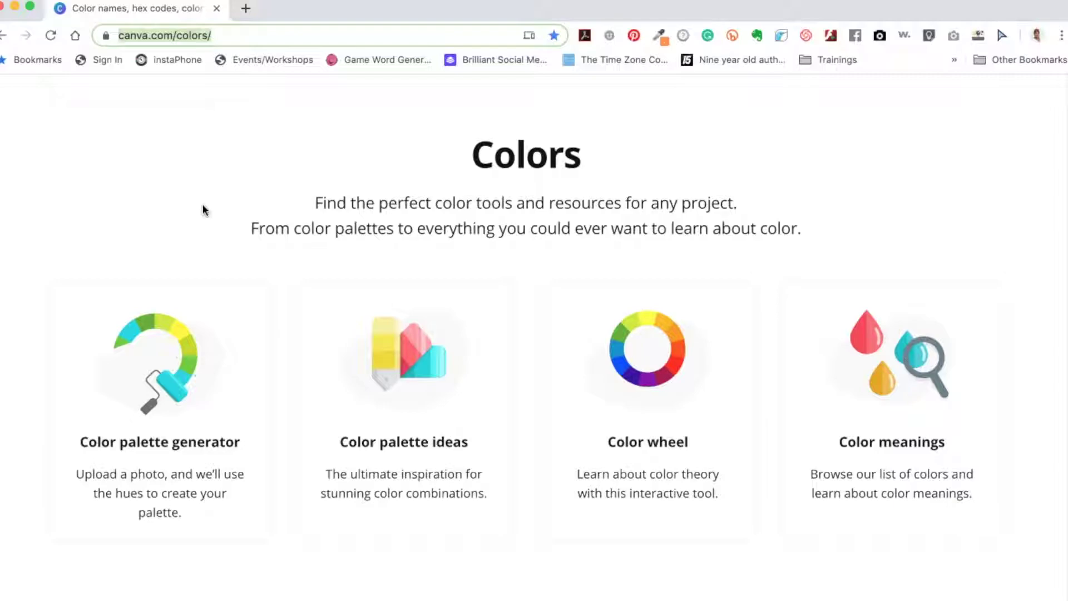
{"action": "mouse_move", "coordinate": [891, 353]}
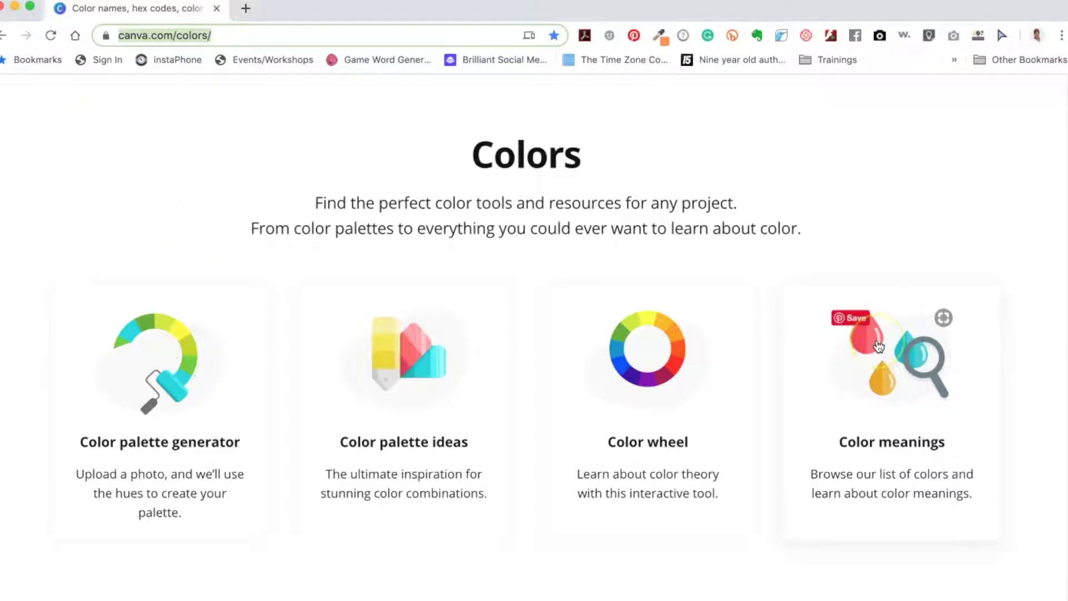
{"action": "left_click", "coordinate": [202, 409]}
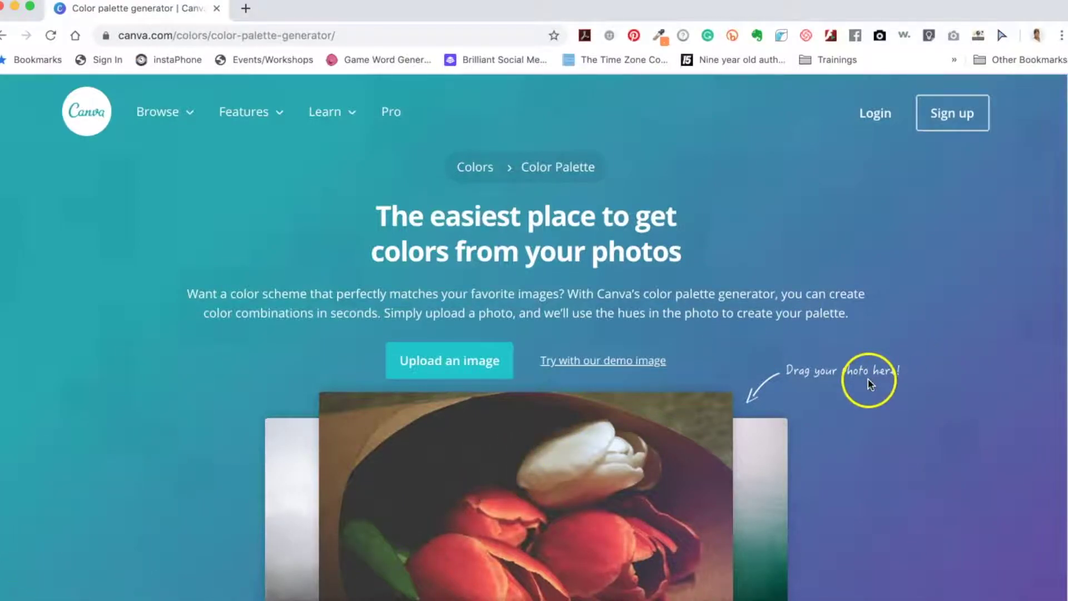
{"action": "scroll", "coordinate": [900, 380], "scroll_direction": "down", "scroll_amount": 2}
{"action": "scroll", "coordinate": [903, 380], "scroll_direction": "up", "scroll_amount": 2}
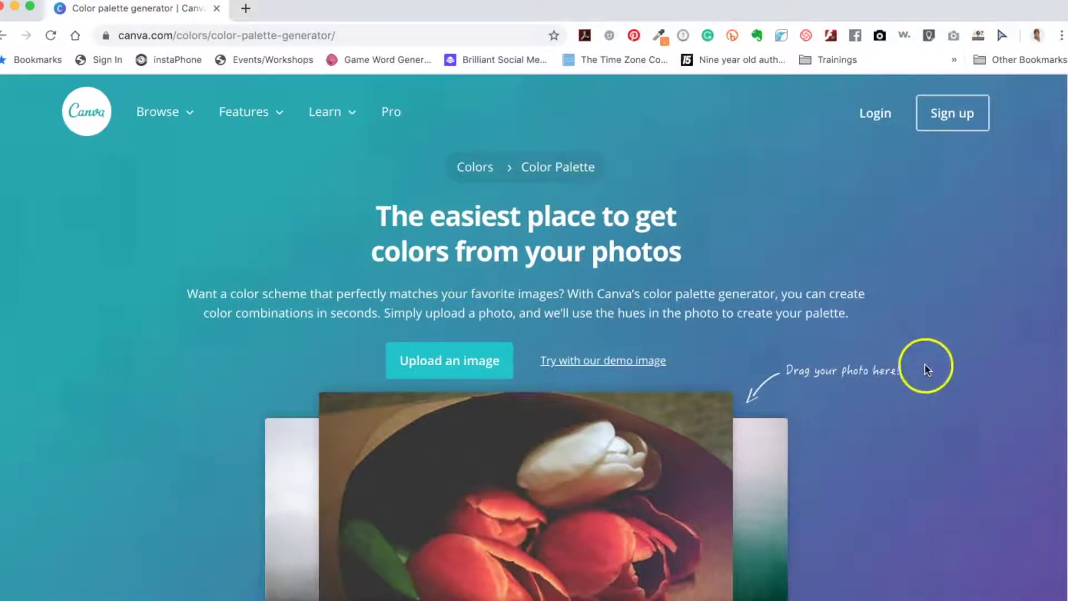
{"action": "scroll", "coordinate": [931, 363], "scroll_direction": "down", "scroll_amount": 1}
{"action": "scroll", "coordinate": [652, 324], "scroll_direction": "down", "scroll_amount": 1}
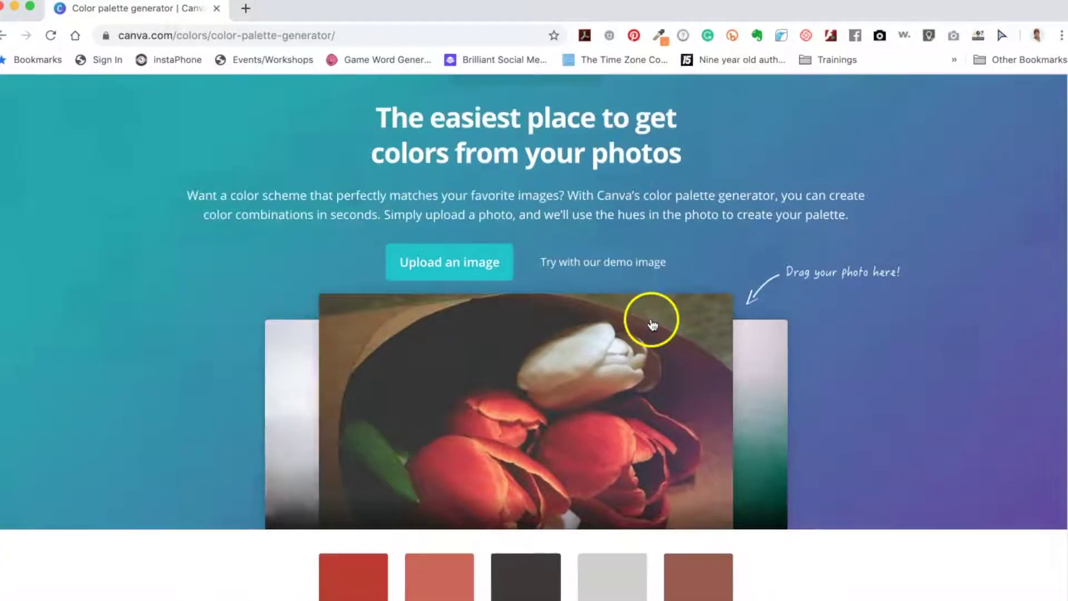
{"action": "scroll", "coordinate": [454, 351], "scroll_direction": "down", "scroll_amount": 4}
{"action": "scroll", "coordinate": [443, 316], "scroll_direction": "up", "scroll_amount": 3}
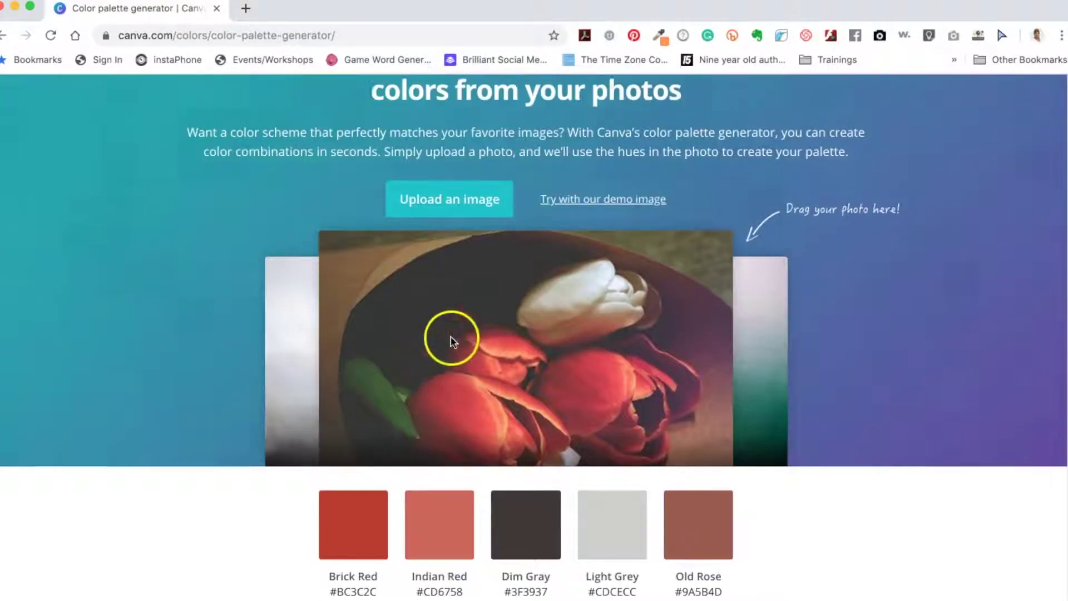
{"action": "scroll", "coordinate": [444, 317], "scroll_direction": "up", "scroll_amount": 2}
{"action": "left_click", "coordinate": [451, 278]}
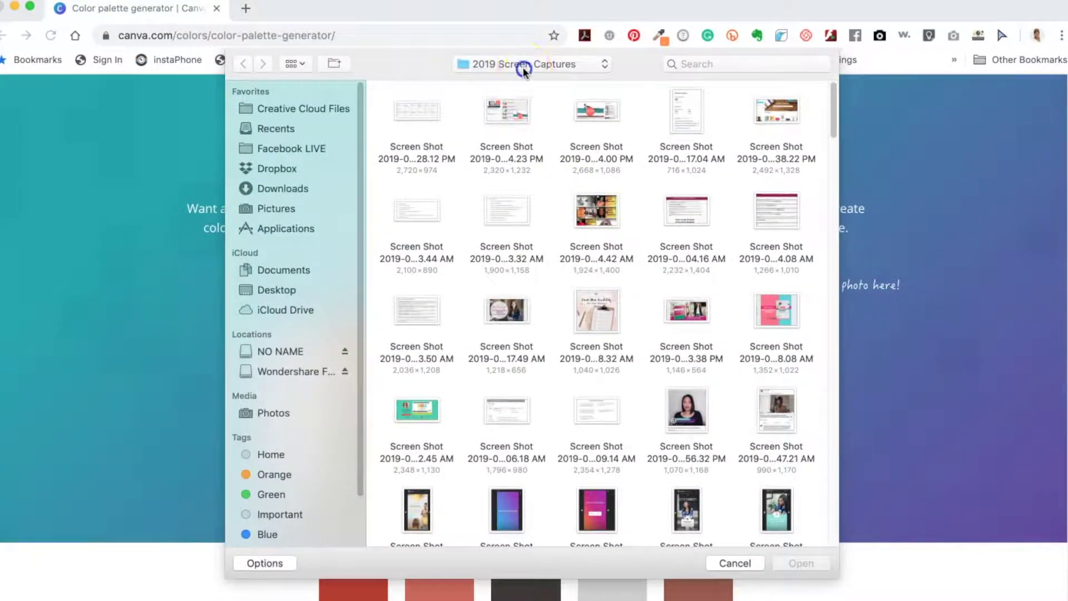
Step: Upload the Enchantment Resort pool jpg from the Canva Videos 30 Day Campaign folder and copy Royal Blue's hex
{"action": "left_click", "coordinate": [523, 70]}
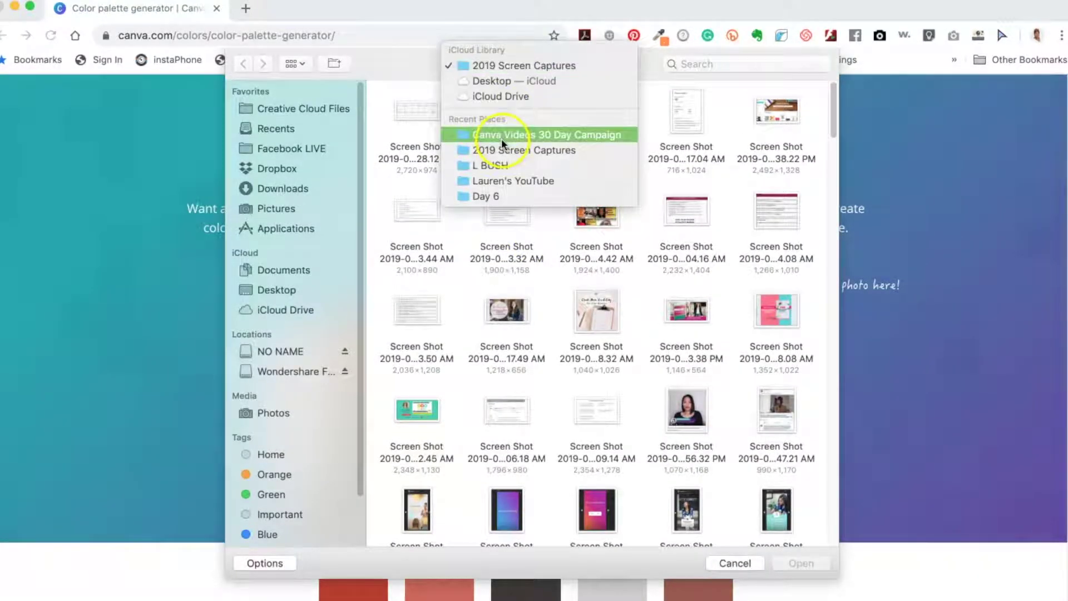
{"action": "left_click", "coordinate": [499, 137]}
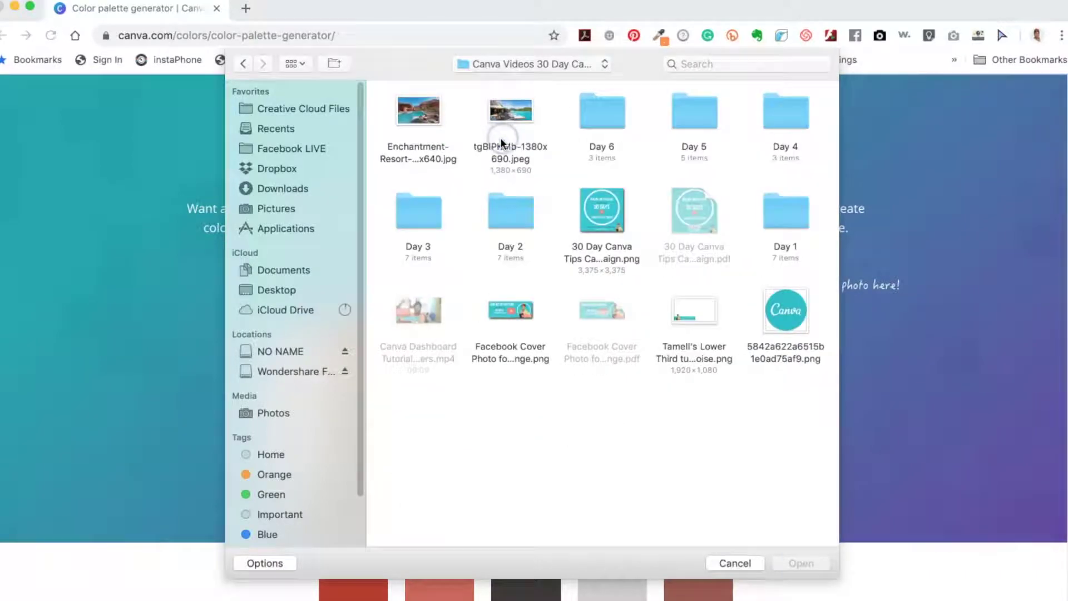
{"action": "left_click", "coordinate": [421, 117]}
{"action": "left_click", "coordinate": [794, 557]}
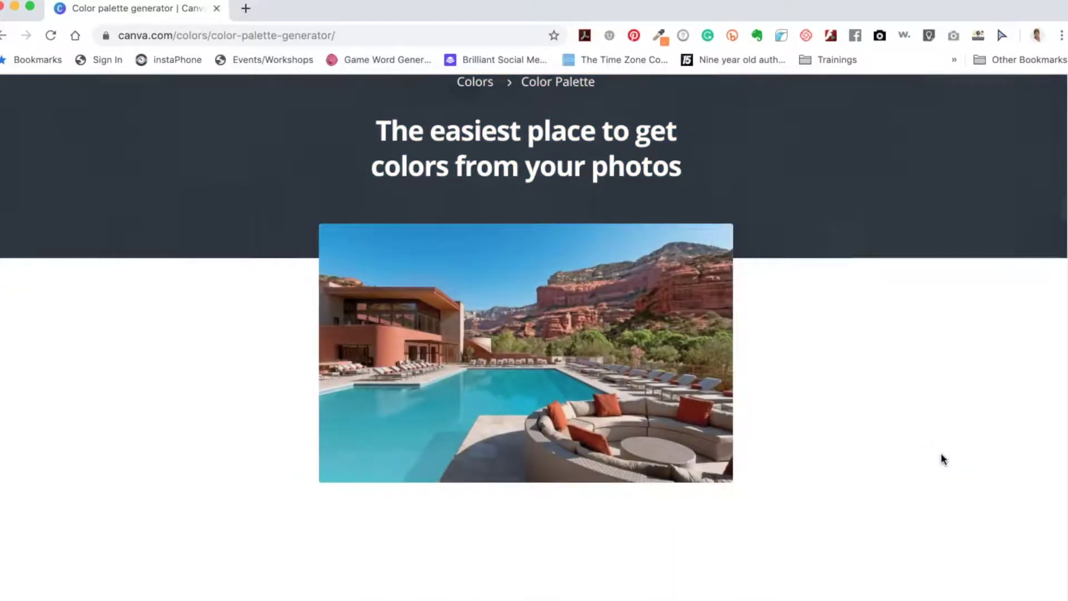
{"action": "scroll", "coordinate": [936, 459], "scroll_direction": "down", "scroll_amount": 1}
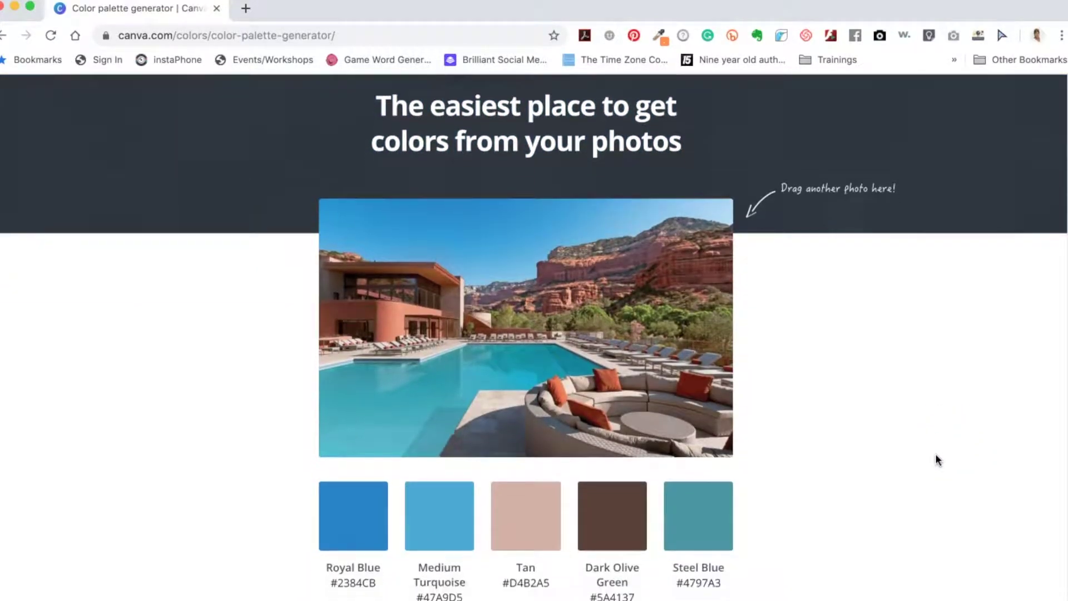
{"action": "scroll", "coordinate": [936, 459], "scroll_direction": "down", "scroll_amount": 3}
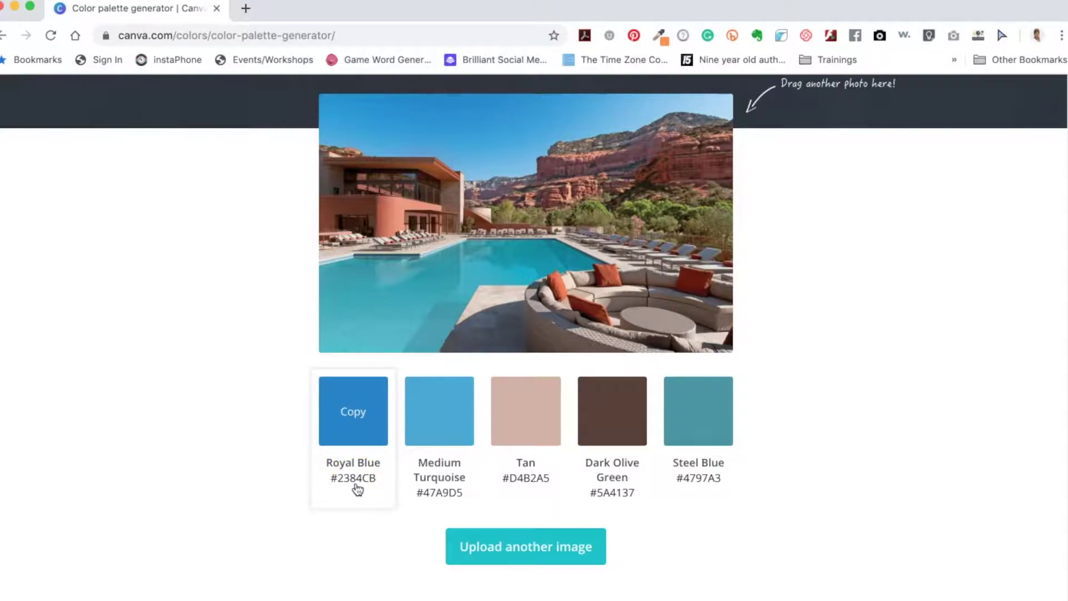
{"action": "left_click", "coordinate": [353, 410]}
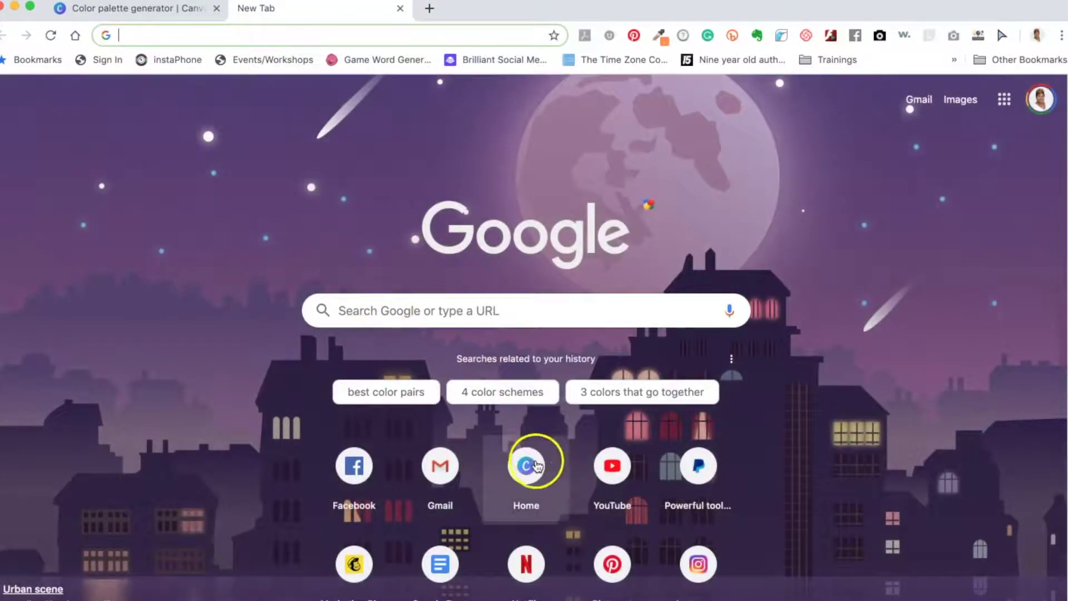
Step: Create a blank Animated Social Media design from the Canva home page in a new tab
{"action": "left_click", "coordinate": [526, 464]}
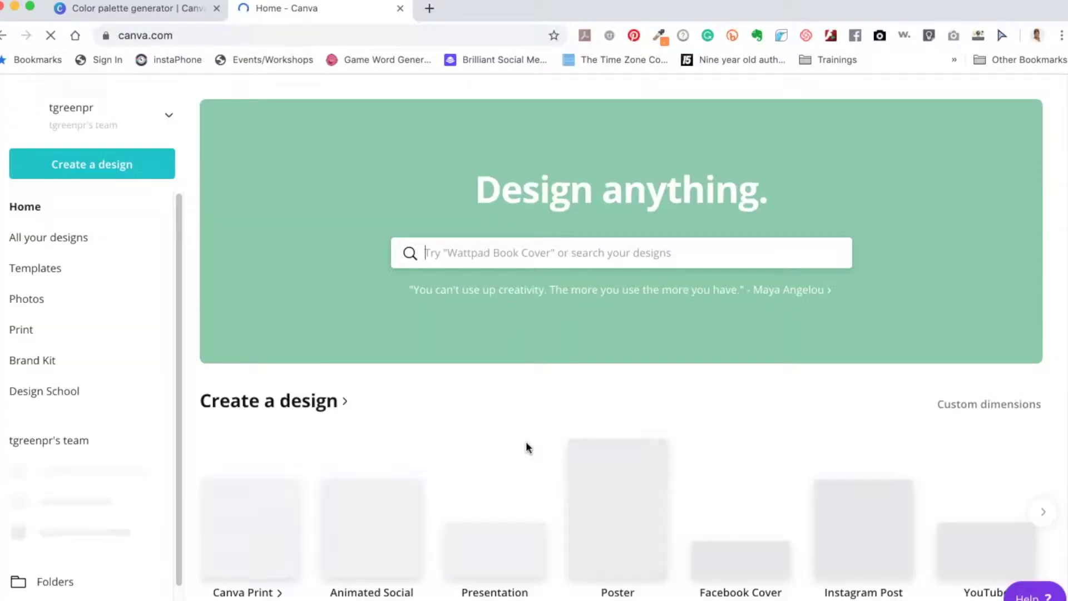
{"action": "left_click", "coordinate": [475, 387]}
{"action": "scroll", "coordinate": [474, 388], "scroll_direction": "down", "scroll_amount": 5}
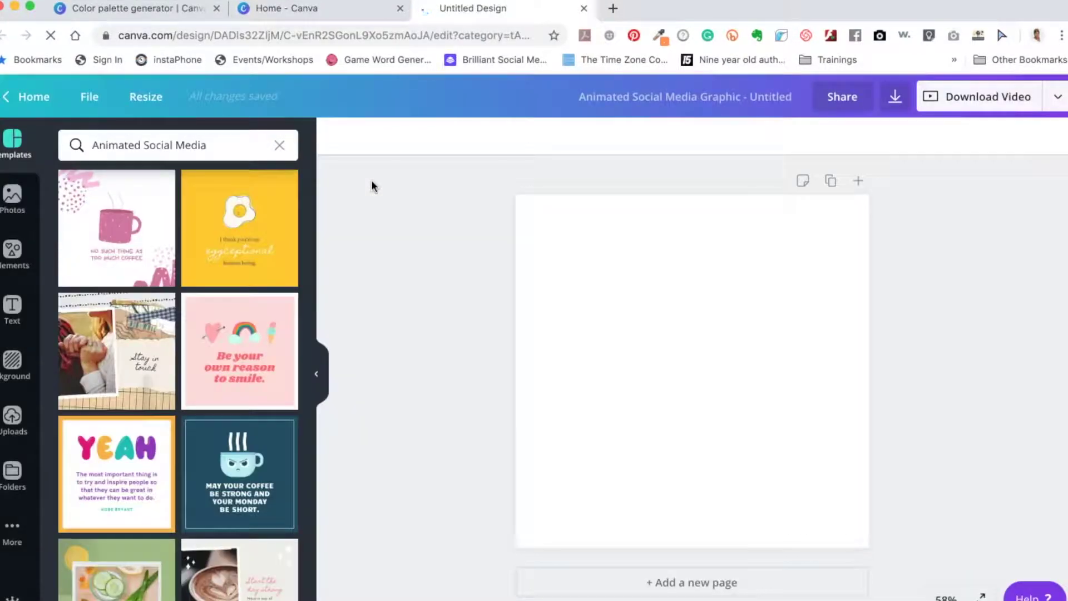
{"action": "left_click", "coordinate": [407, 111]}
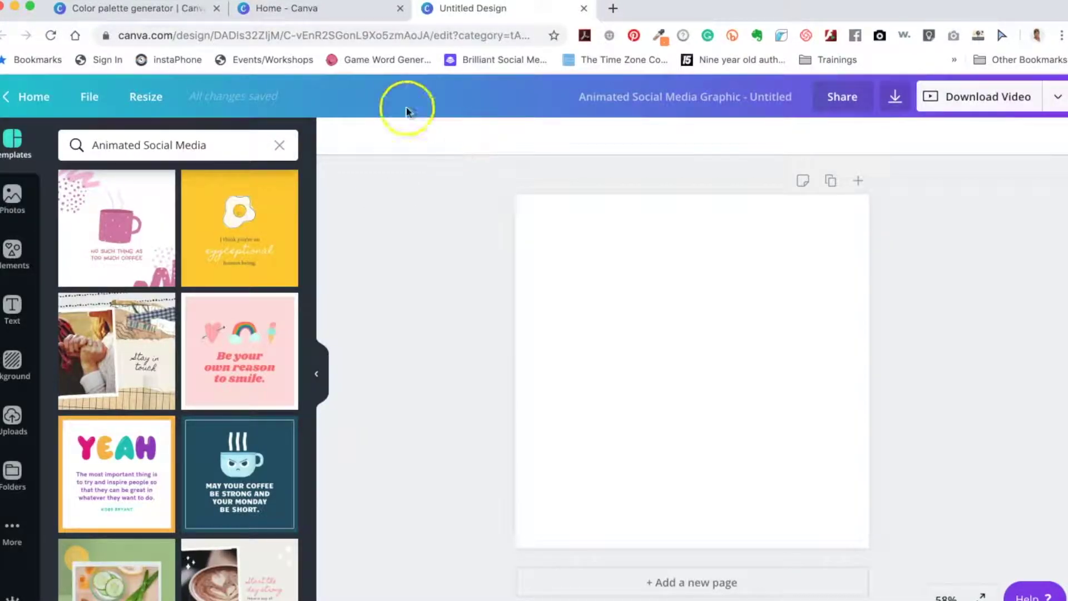
Step: Copy Royal Blue's hex code from the palette and select the blank page of the new design
{"action": "left_click", "coordinate": [167, 9]}
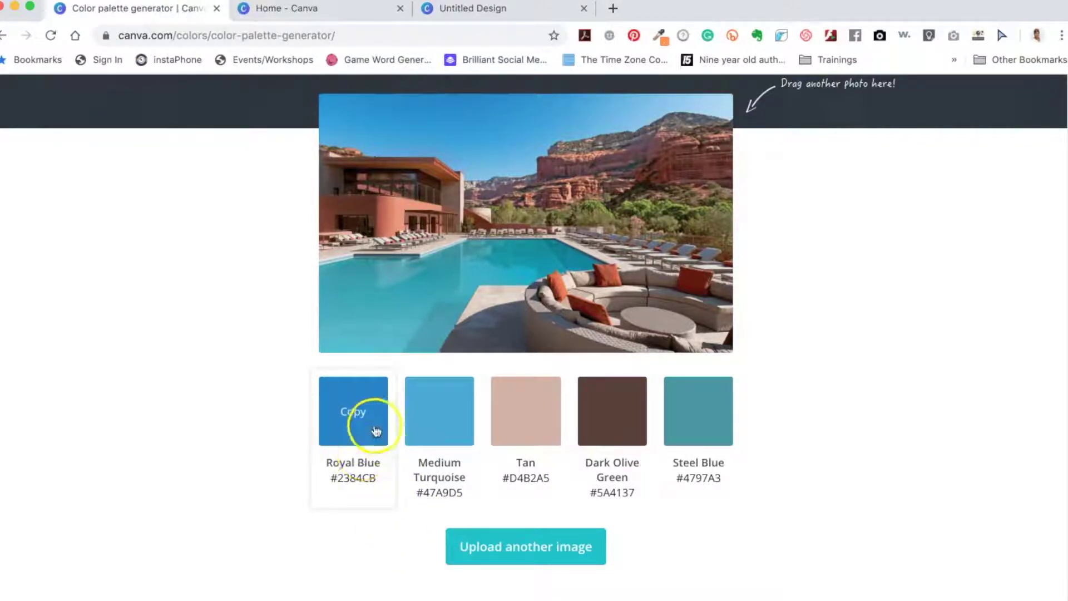
{"action": "left_click", "coordinate": [355, 415]}
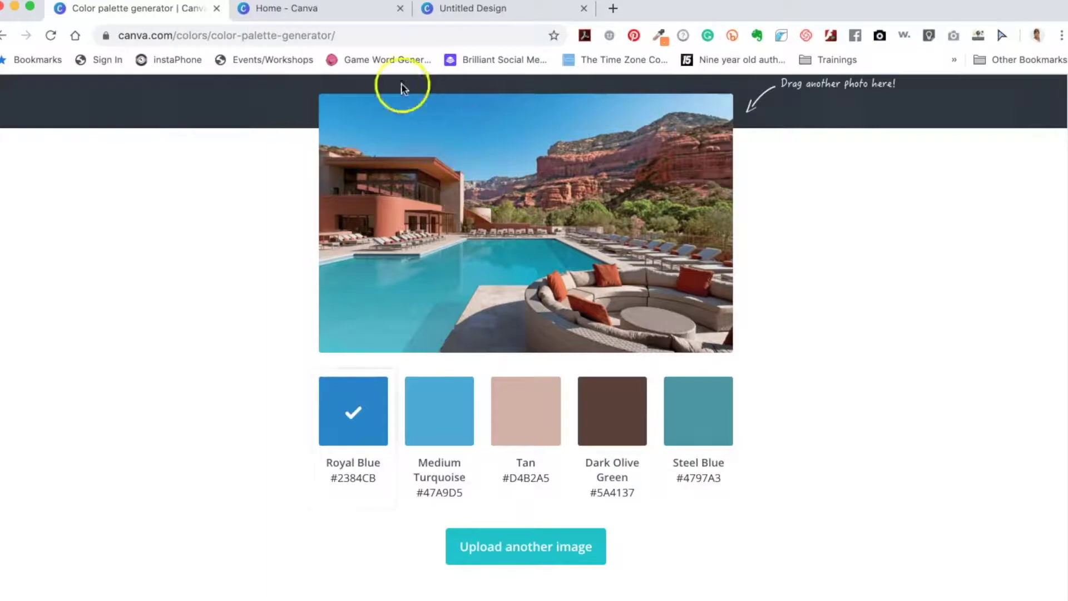
{"action": "left_click", "coordinate": [426, 11]}
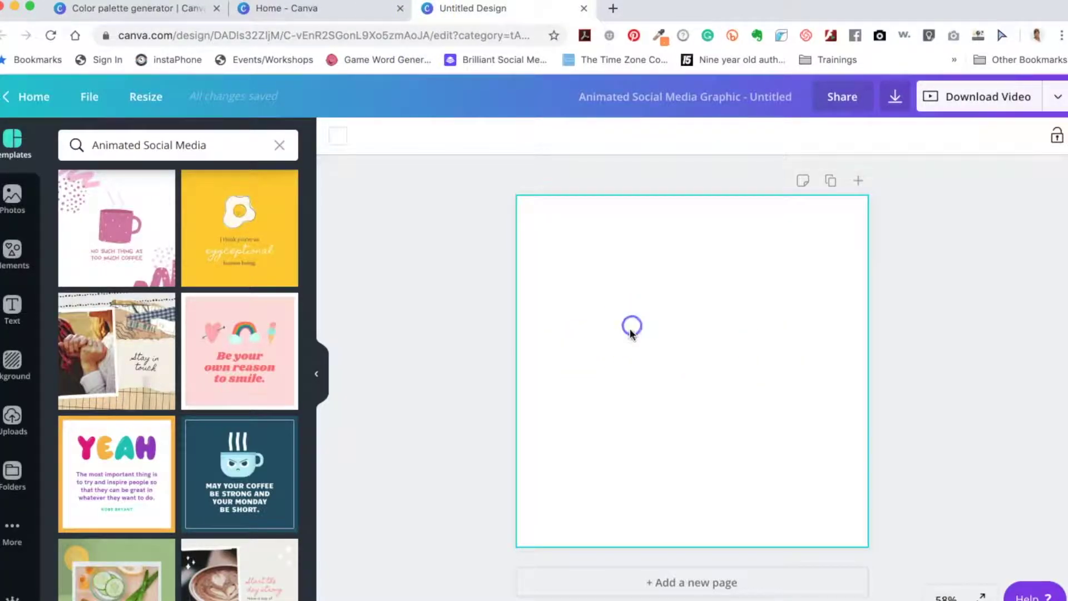
{"action": "left_click", "coordinate": [631, 332]}
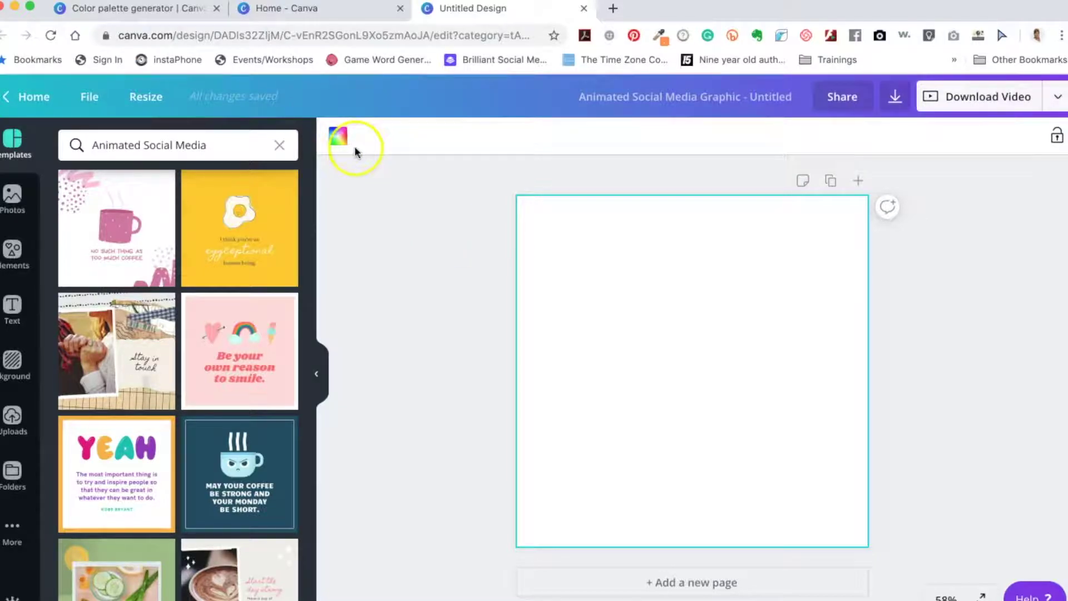
Step: Set the design background to custom colour #2384CB, then return to the palette generator
{"action": "left_click", "coordinate": [338, 137]}
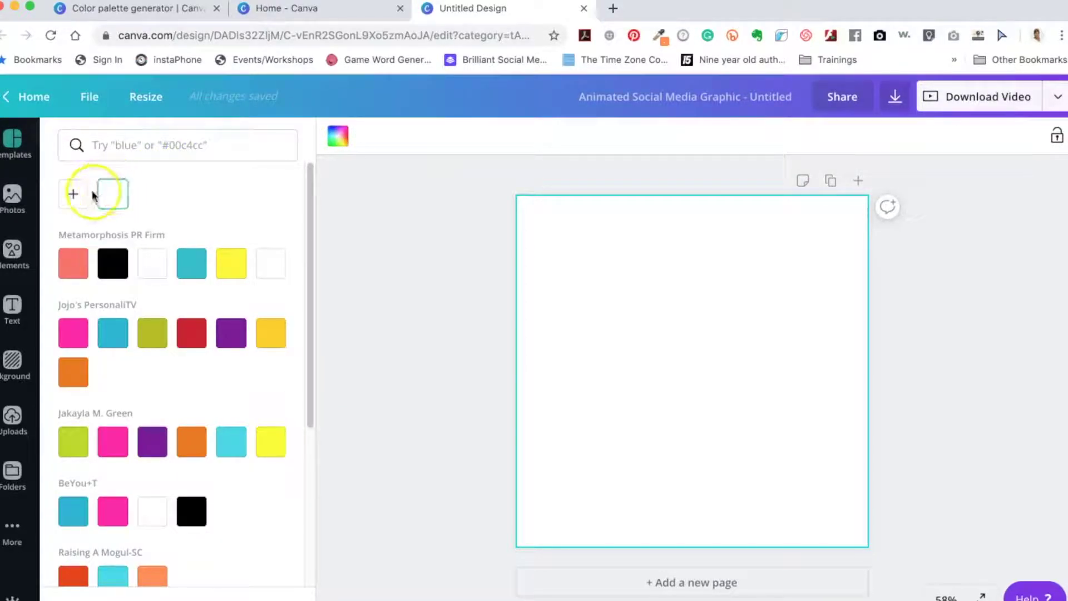
{"action": "left_click", "coordinate": [73, 198]}
{"action": "left_click", "coordinate": [179, 343]}
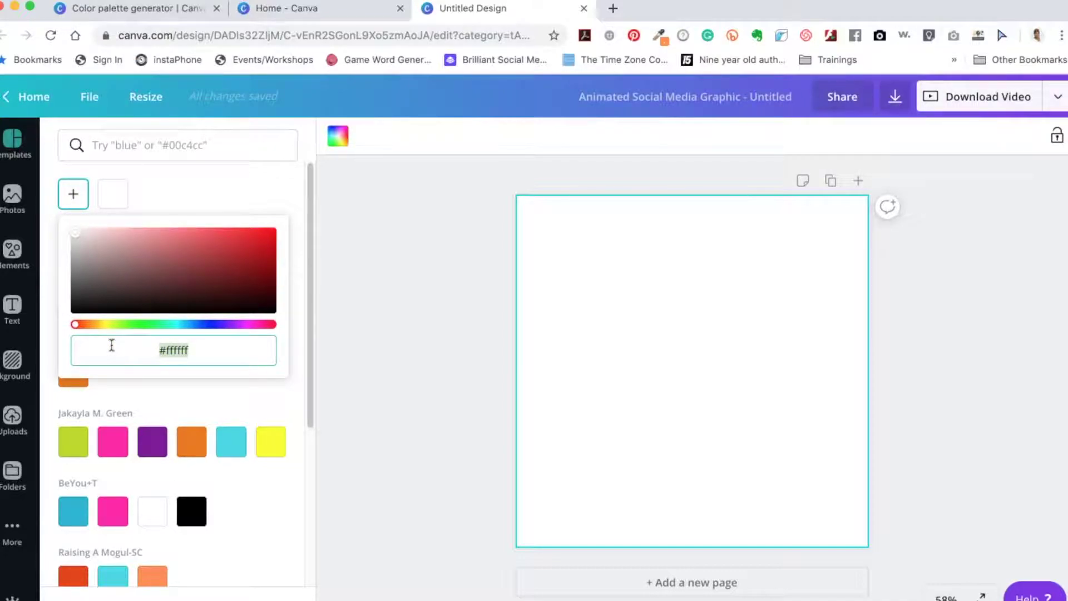
{"action": "key", "text": "BackSpace"}
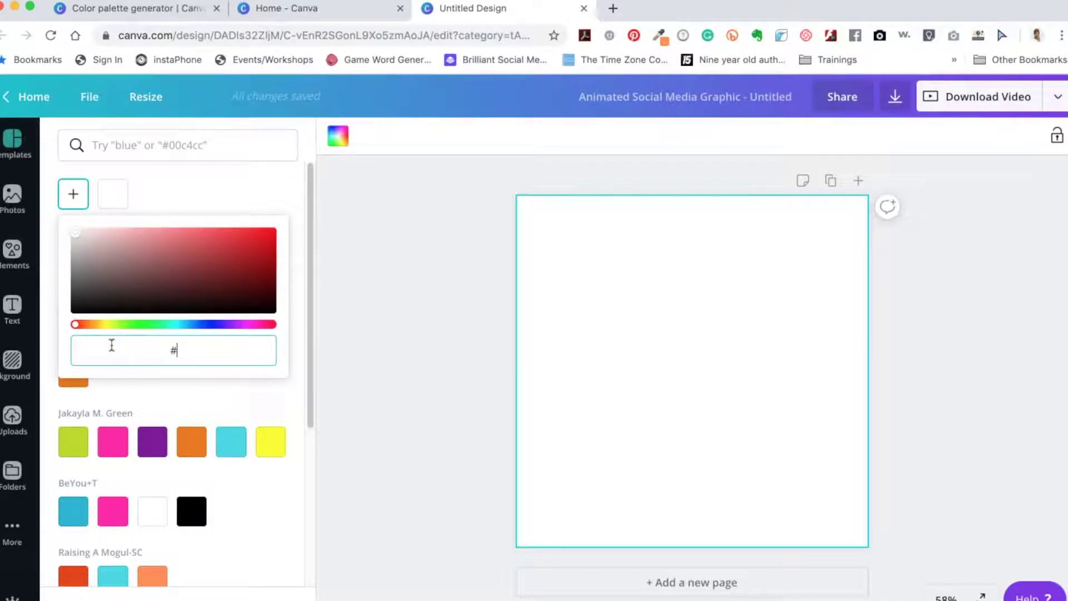
{"action": "type", "text": "#2384CB"}
{"action": "left_click", "coordinate": [429, 339]}
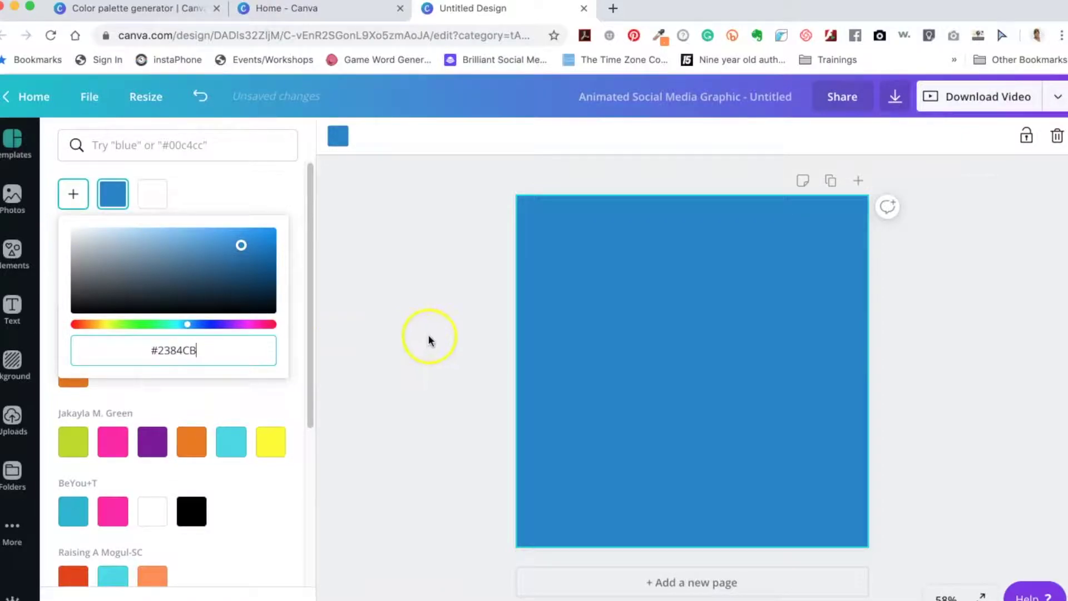
{"action": "left_click", "coordinate": [581, 339]}
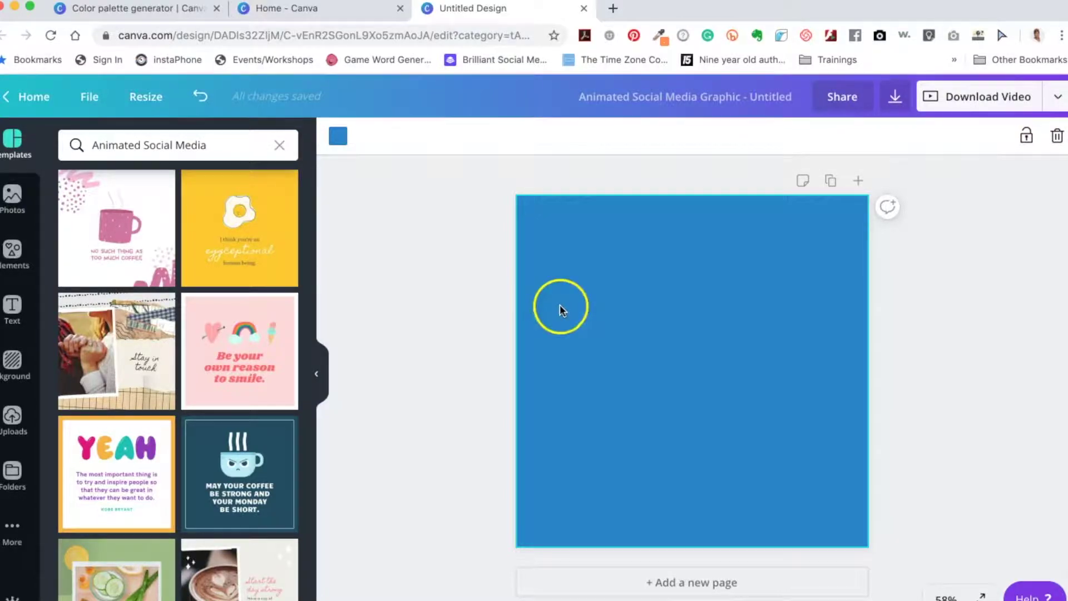
{"action": "left_click", "coordinate": [113, 8]}
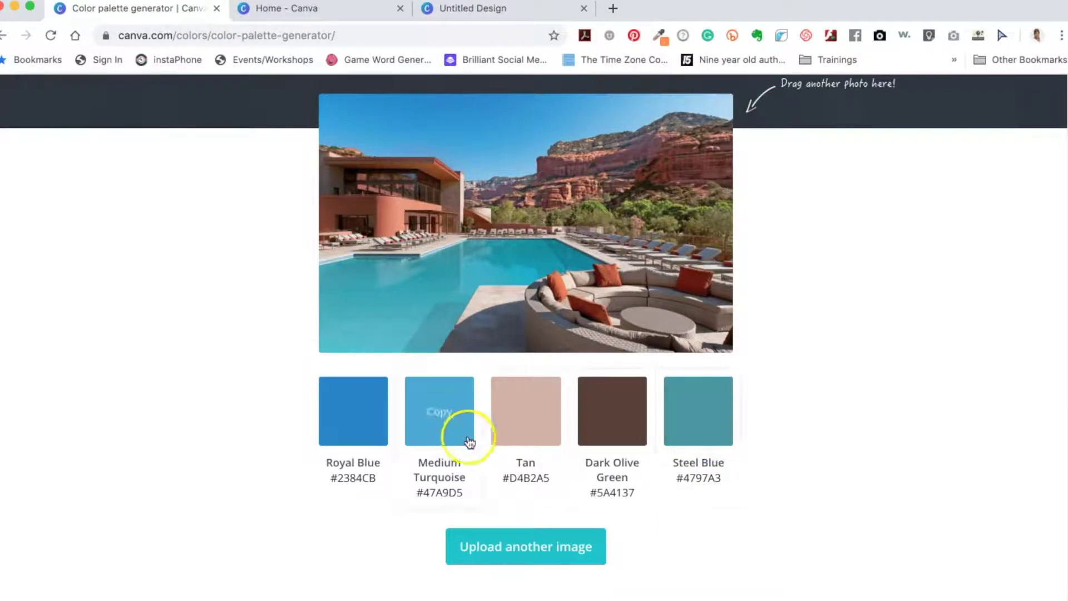
Step: Replace the photo with tgBIPKMb-1380x690.jpeg to extract a Dark Turquoise, Sky Blue, Black, Light Grey, Olive palette
{"action": "left_click", "coordinate": [514, 555]}
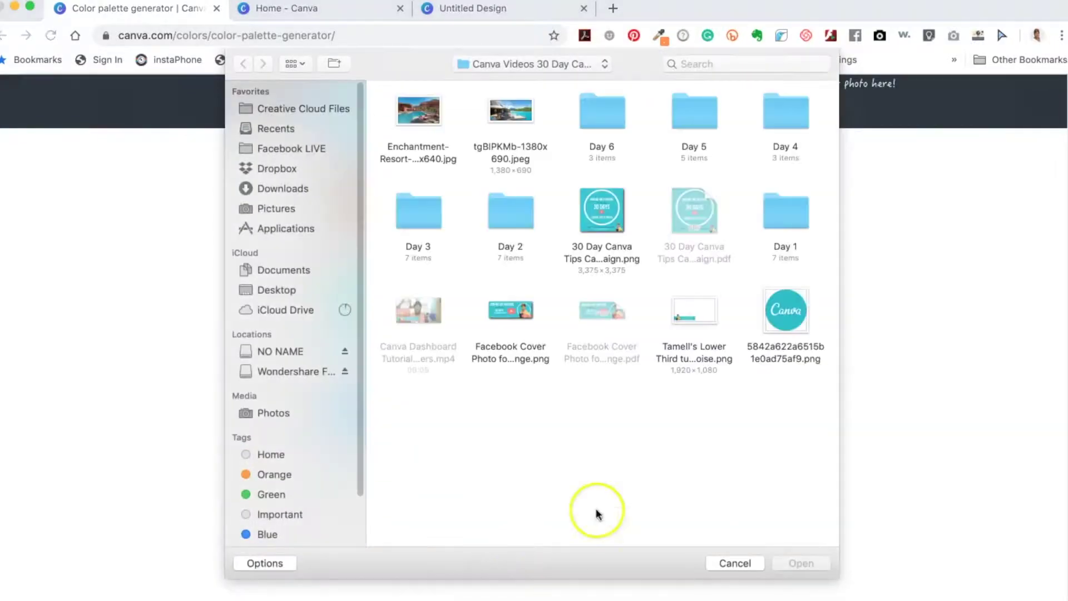
{"action": "left_click", "coordinate": [518, 123]}
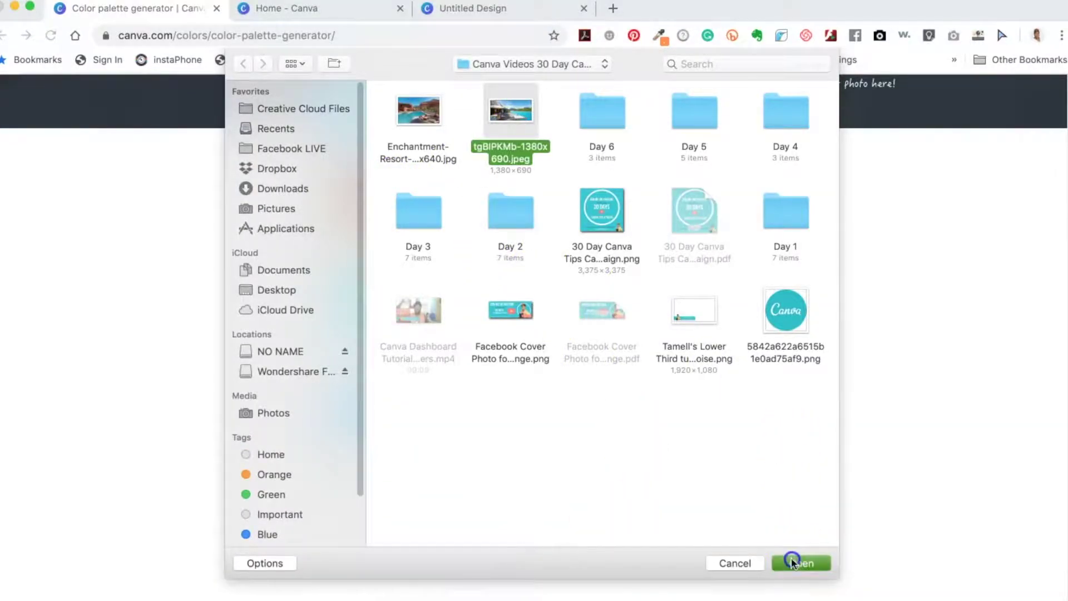
{"action": "left_click", "coordinate": [799, 563]}
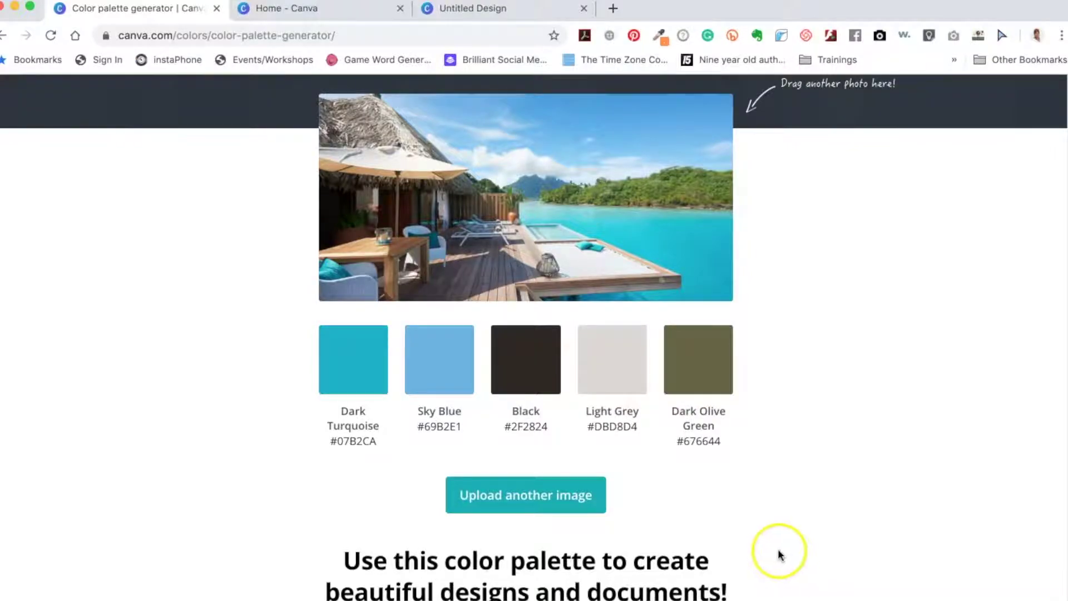
{"action": "scroll", "coordinate": [778, 550], "scroll_direction": "up", "scroll_amount": 3}
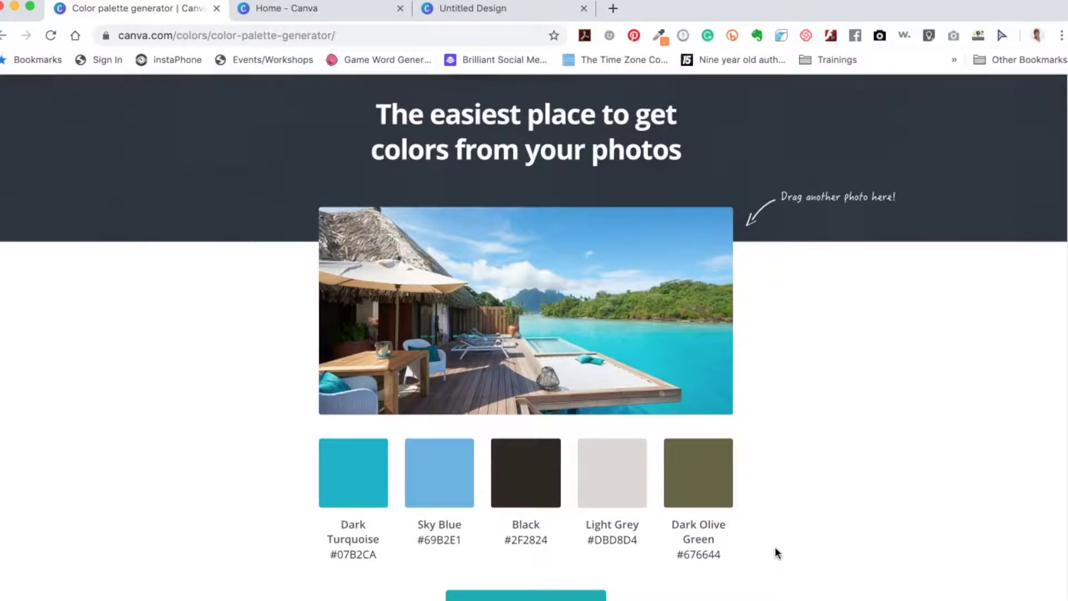
{"action": "left_click", "coordinate": [4, 38]}
Step: Go back to the Colors overview and enter the Color palette ideas collection
{"action": "left_click", "coordinate": [9, 36]}
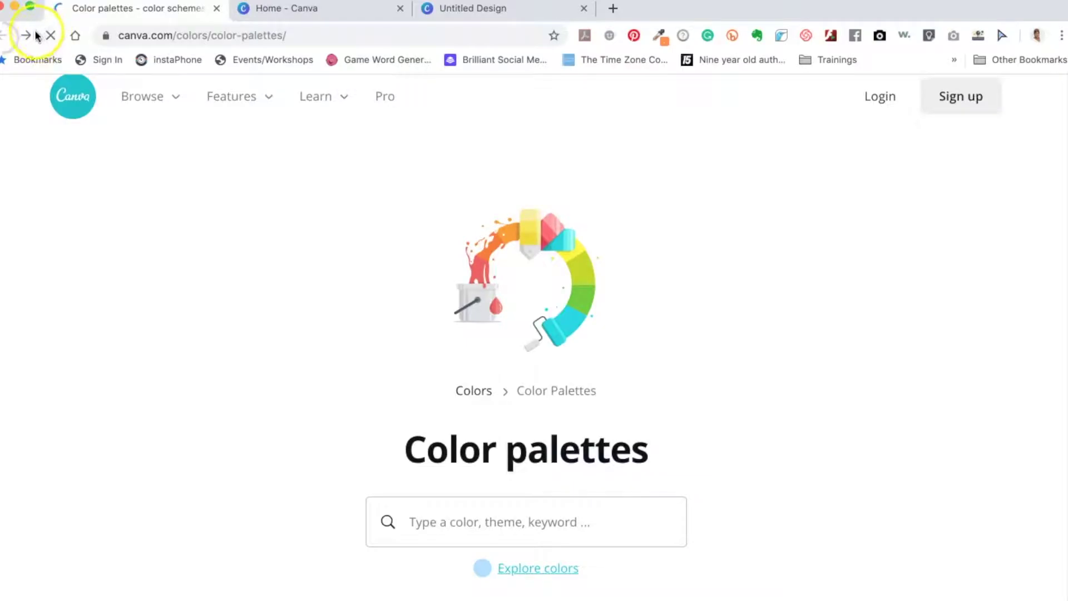
{"action": "left_click", "coordinate": [27, 36]}
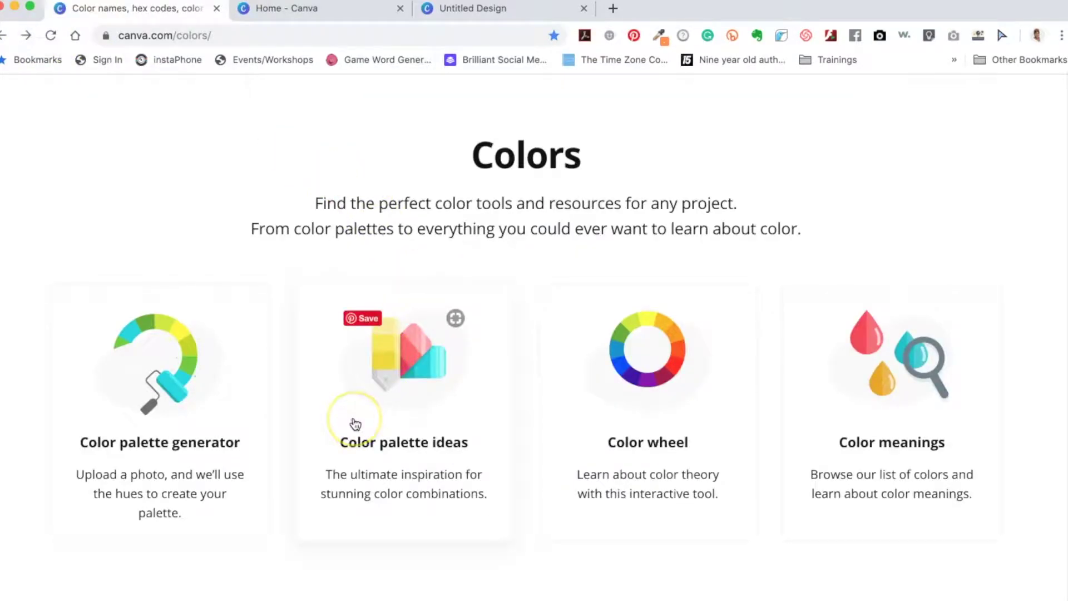
{"action": "scroll", "coordinate": [355, 425], "scroll_direction": "down", "scroll_amount": 1}
{"action": "left_click", "coordinate": [526, 405]}
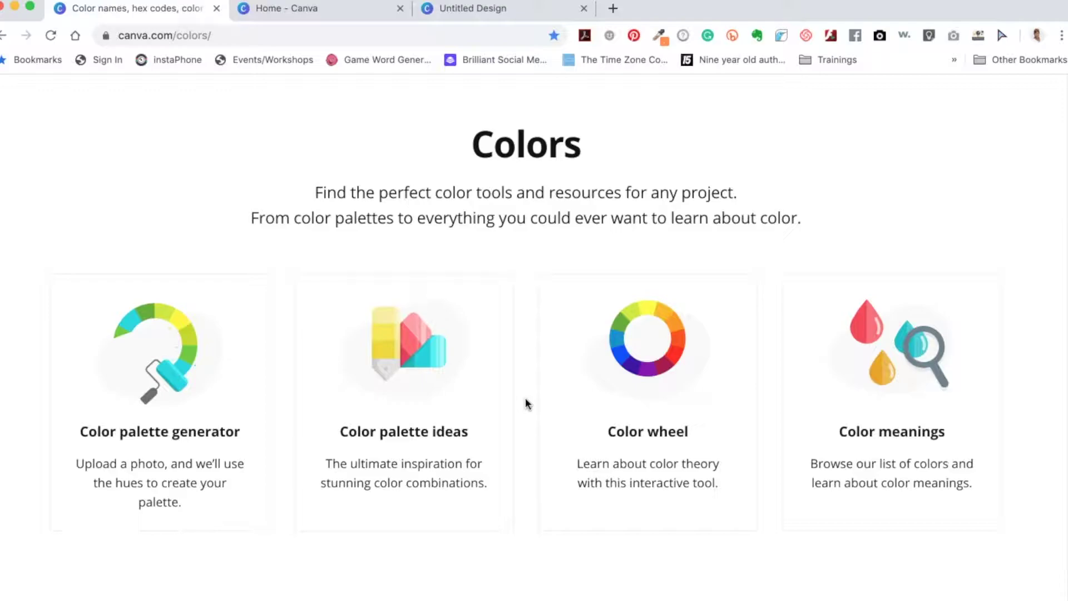
{"action": "left_click", "coordinate": [421, 374]}
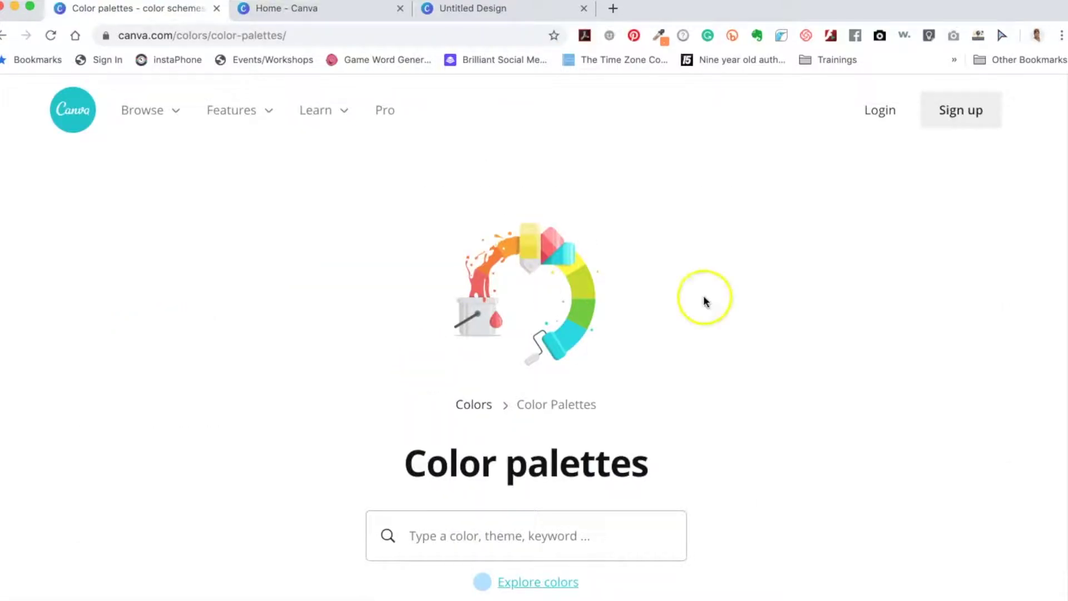
{"action": "scroll", "coordinate": [704, 300], "scroll_direction": "down", "scroll_amount": 3}
{"action": "scroll", "coordinate": [770, 346], "scroll_direction": "down", "scroll_amount": 3}
{"action": "scroll", "coordinate": [852, 370], "scroll_direction": "down", "scroll_amount": 1}
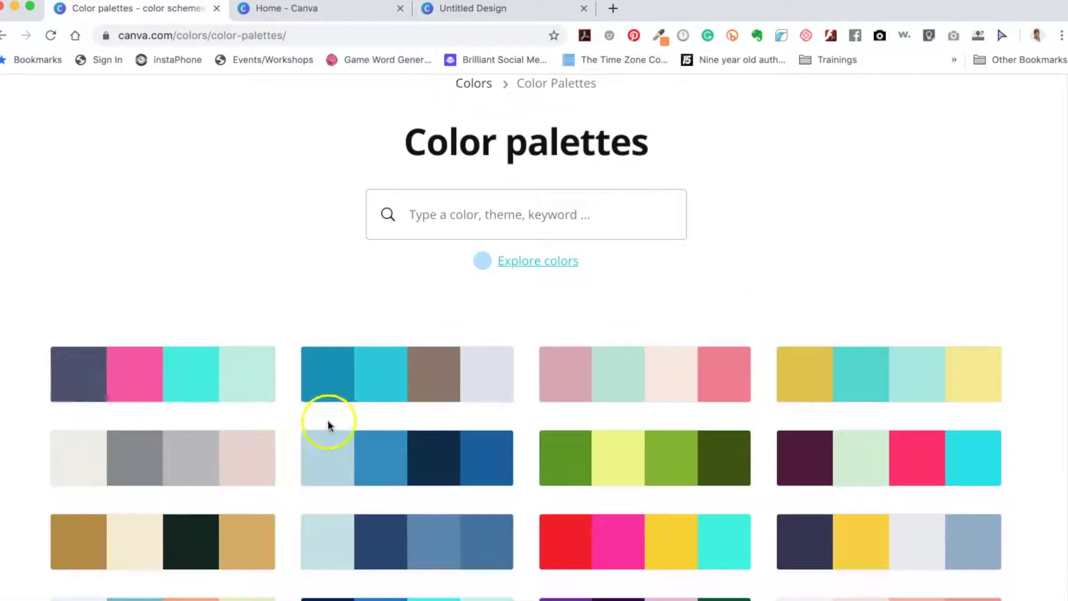
{"action": "scroll", "coordinate": [435, 403], "scroll_direction": "down", "scroll_amount": 1}
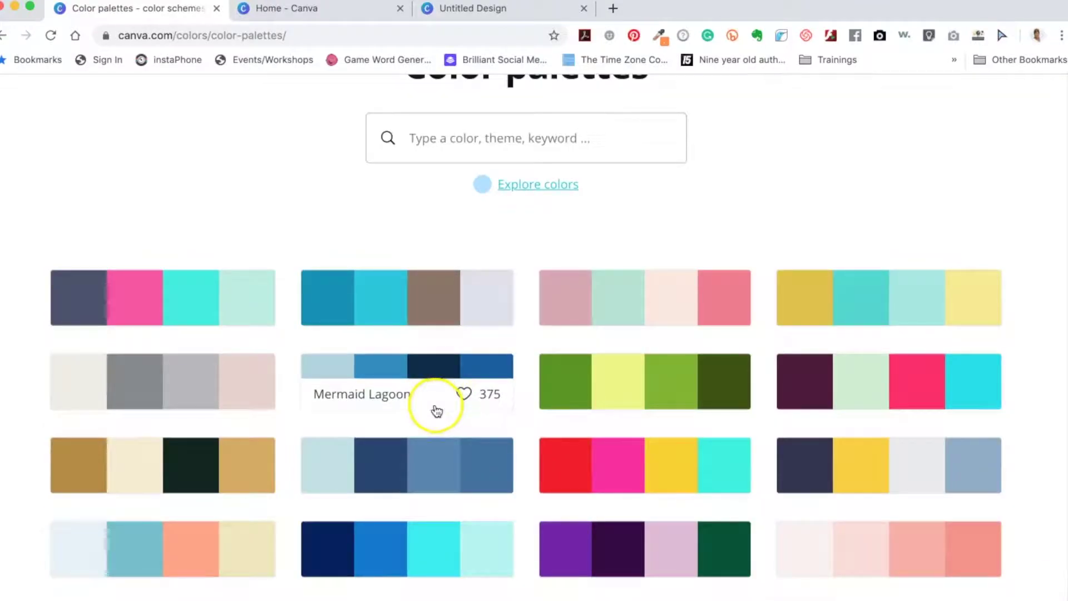
{"action": "scroll", "coordinate": [435, 405], "scroll_direction": "down", "scroll_amount": 1}
{"action": "scroll", "coordinate": [426, 411], "scroll_direction": "down", "scroll_amount": 1}
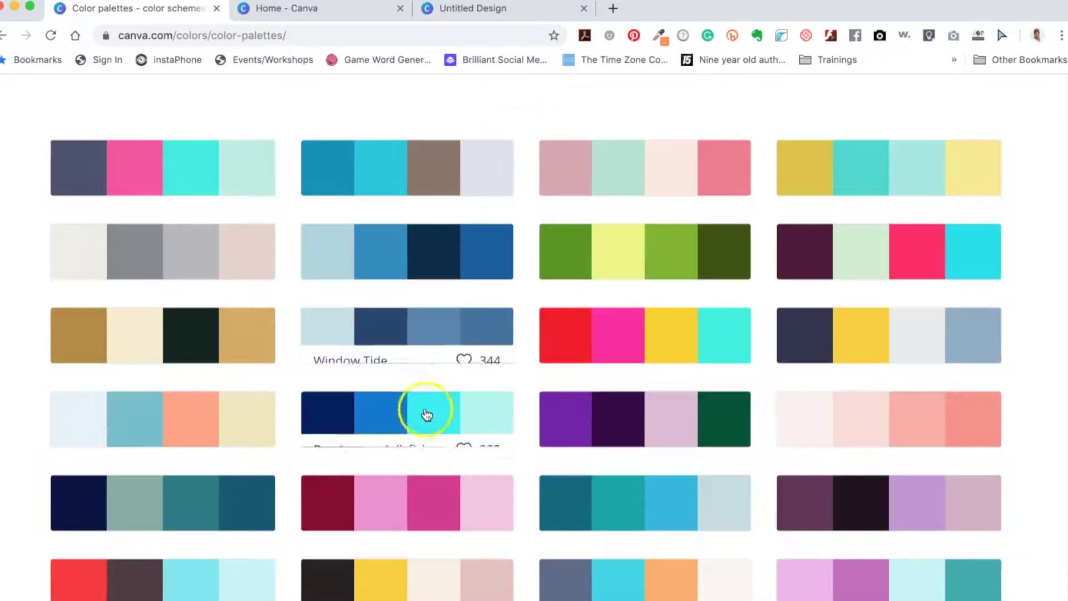
{"action": "left_click", "coordinate": [400, 341]}
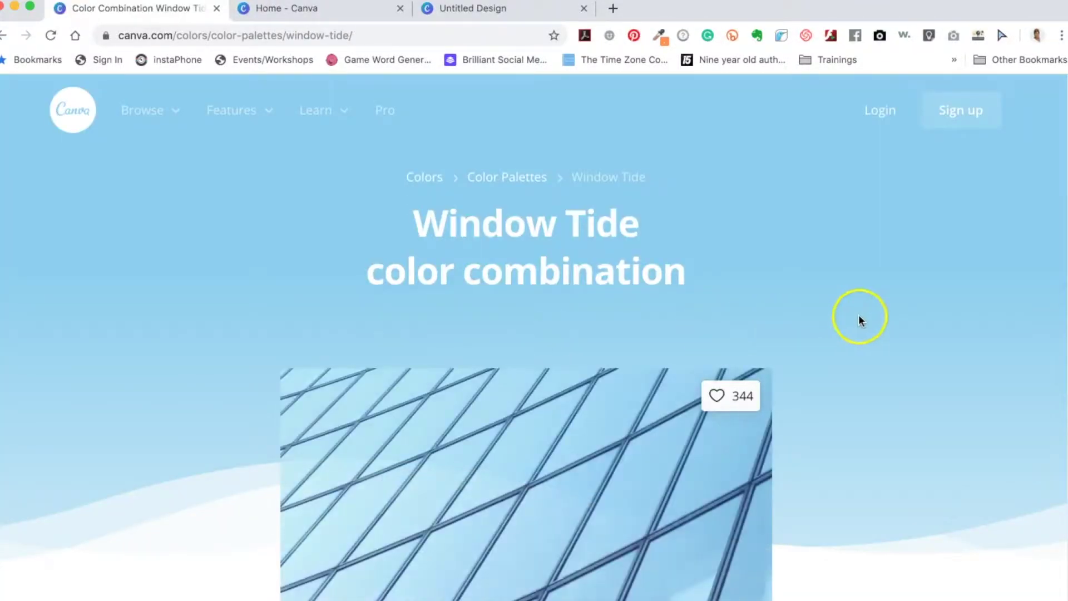
{"action": "scroll", "coordinate": [858, 320], "scroll_direction": "down", "scroll_amount": 2}
{"action": "scroll", "coordinate": [871, 322], "scroll_direction": "down", "scroll_amount": 3}
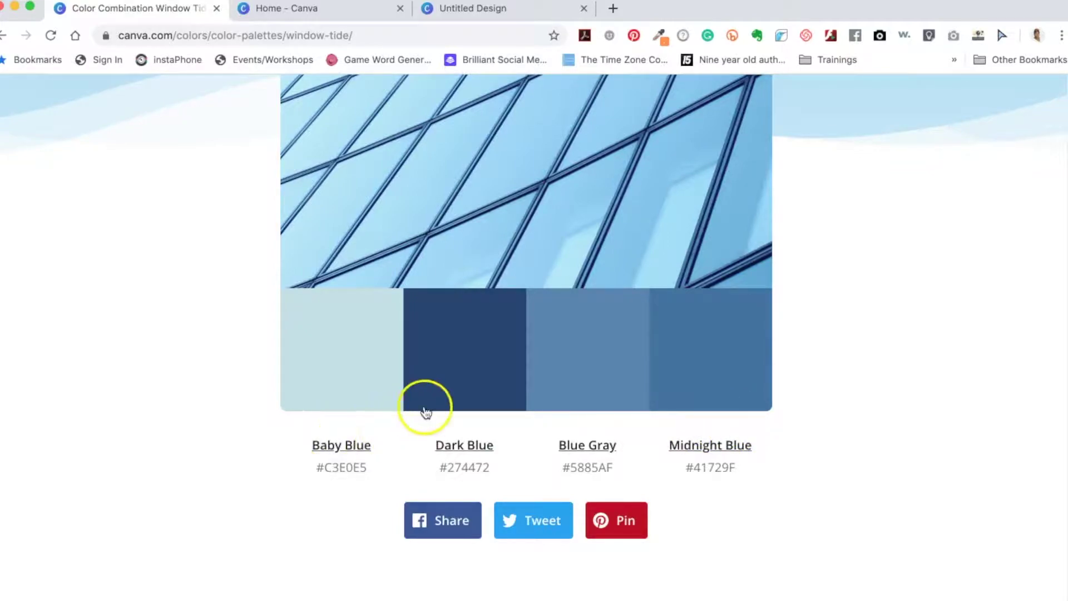
{"action": "scroll", "coordinate": [425, 410], "scroll_direction": "up", "scroll_amount": 2}
{"action": "scroll", "coordinate": [423, 401], "scroll_direction": "up", "scroll_amount": 2}
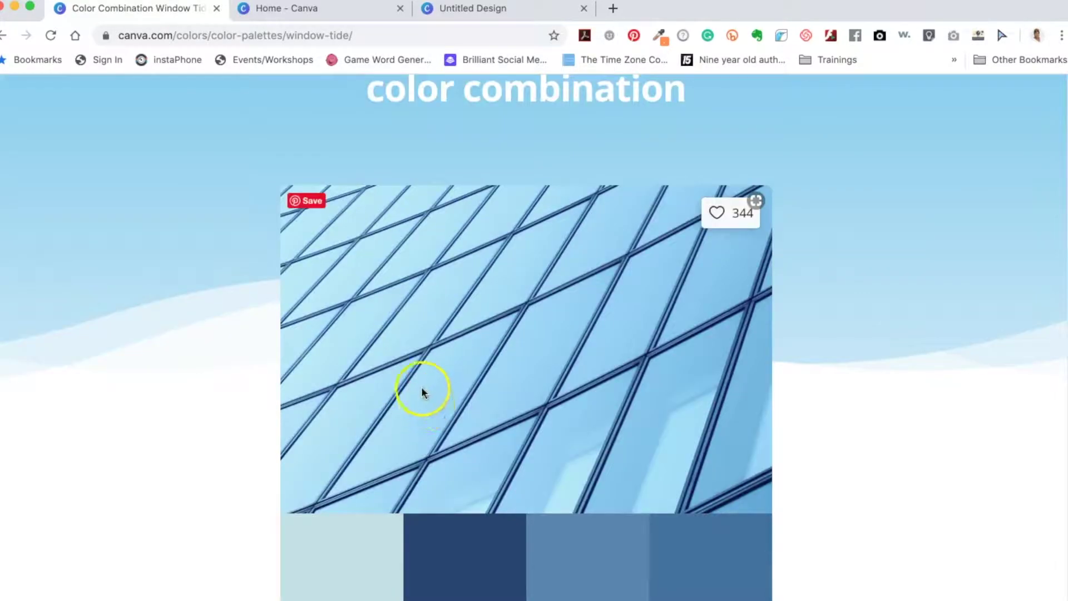
{"action": "left_click", "coordinate": [4, 35]}
{"action": "scroll", "coordinate": [581, 248], "scroll_direction": "up", "scroll_amount": 2}
{"action": "scroll", "coordinate": [582, 248], "scroll_direction": "up", "scroll_amount": 1}
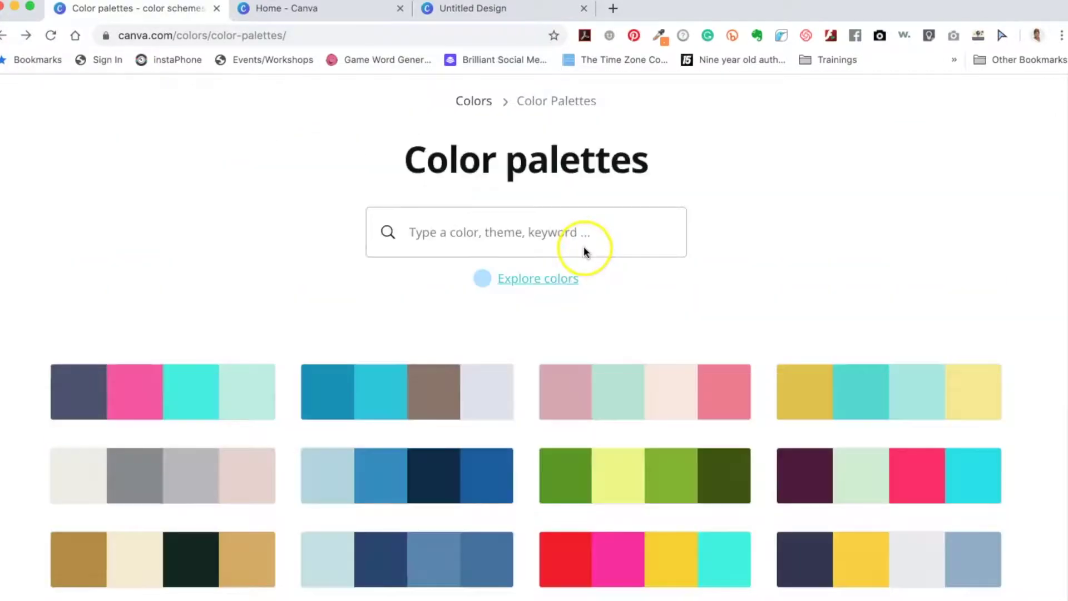
{"action": "scroll", "coordinate": [725, 327], "scroll_direction": "up", "scroll_amount": 1}
{"action": "scroll", "coordinate": [725, 334], "scroll_direction": "up", "scroll_amount": 1}
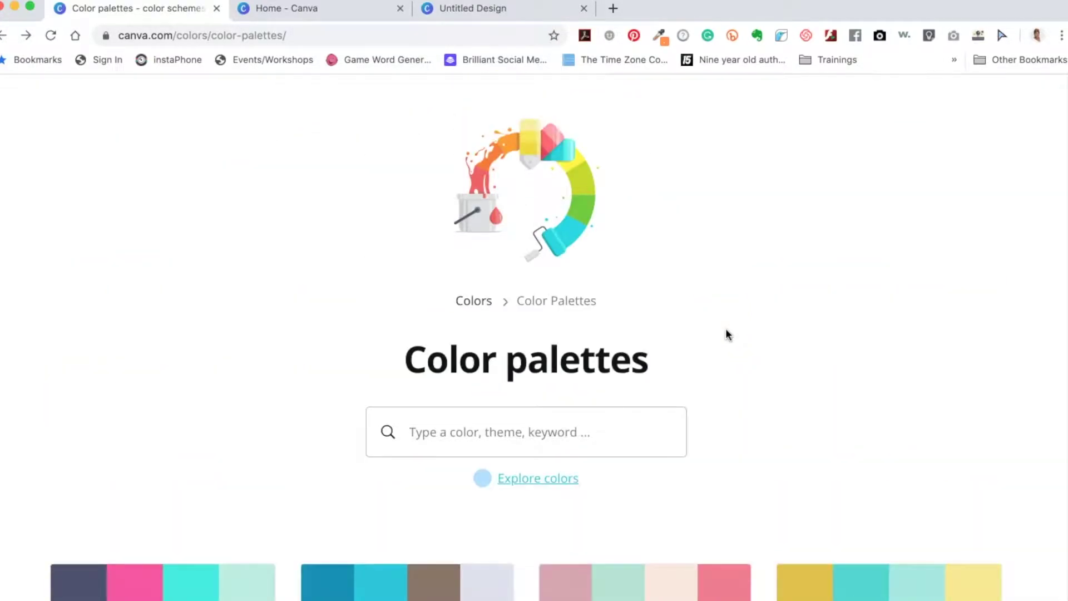
{"action": "scroll", "coordinate": [725, 334], "scroll_direction": "down", "scroll_amount": 3}
{"action": "scroll", "coordinate": [724, 333], "scroll_direction": "down", "scroll_amount": 3}
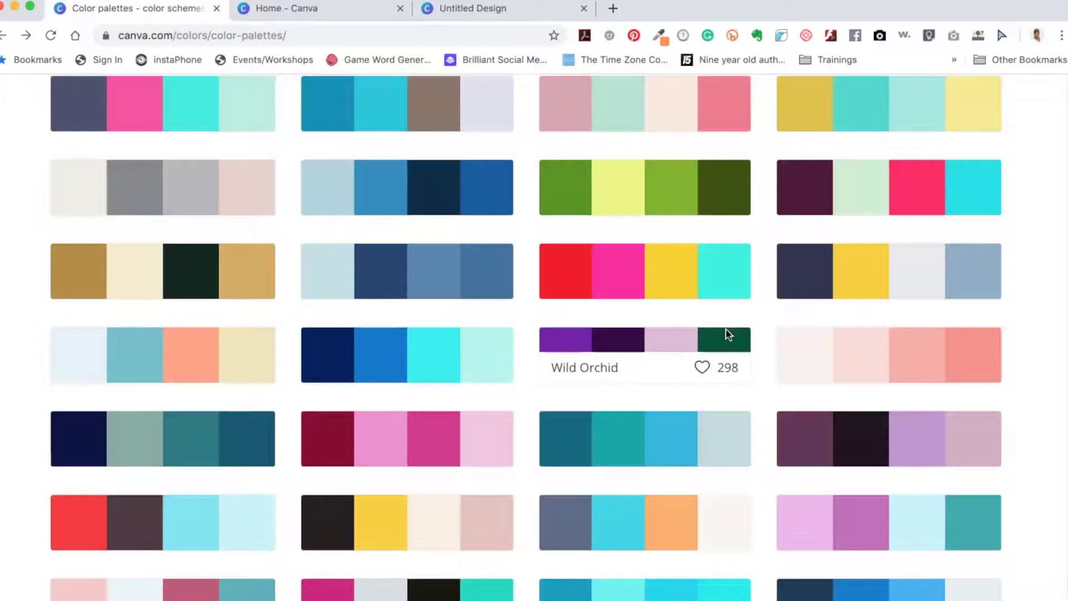
{"action": "mouse_move", "coordinate": [644, 340]}
{"action": "scroll", "coordinate": [685, 325], "scroll_direction": "up", "scroll_amount": 1}
{"action": "scroll", "coordinate": [685, 324], "scroll_direction": "up", "scroll_amount": 2}
{"action": "scroll", "coordinate": [686, 331], "scroll_direction": "up", "scroll_amount": 3}
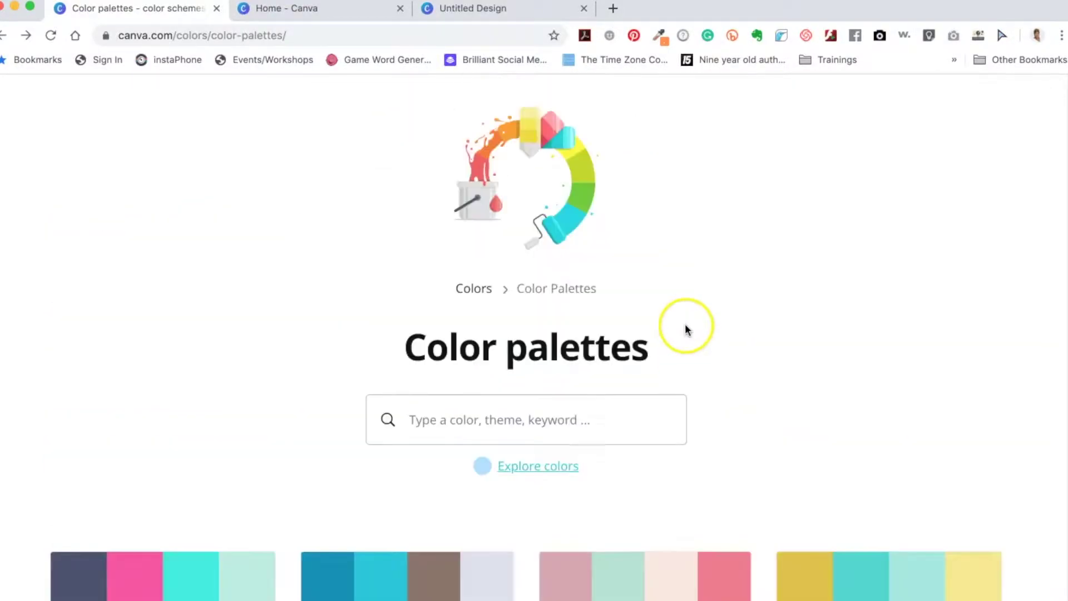
{"action": "scroll", "coordinate": [685, 330], "scroll_direction": "up", "scroll_amount": 1}
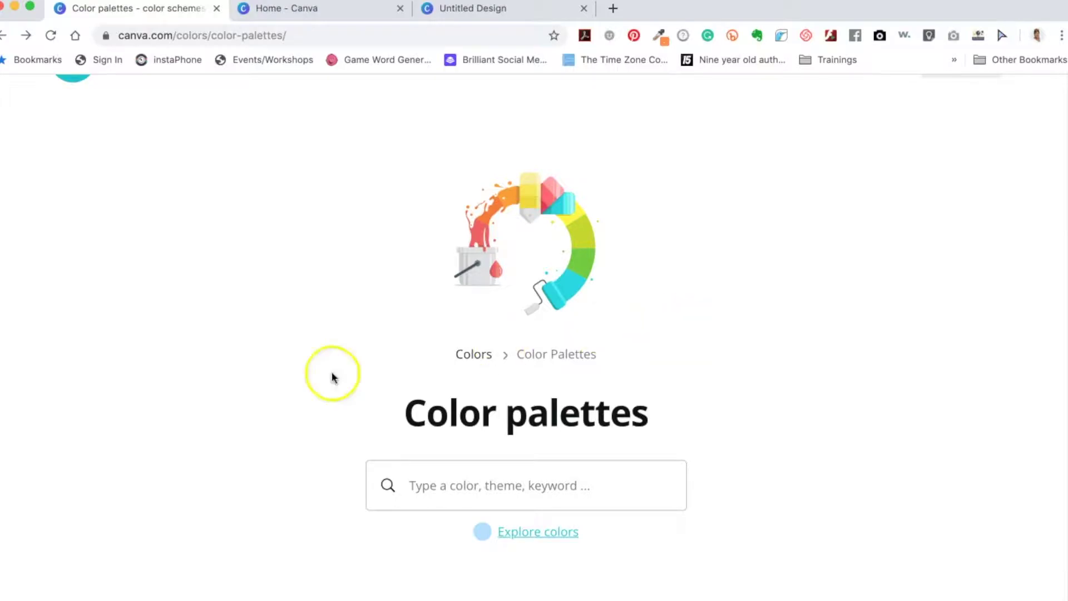
{"action": "scroll", "coordinate": [284, 325], "scroll_direction": "up", "scroll_amount": 1}
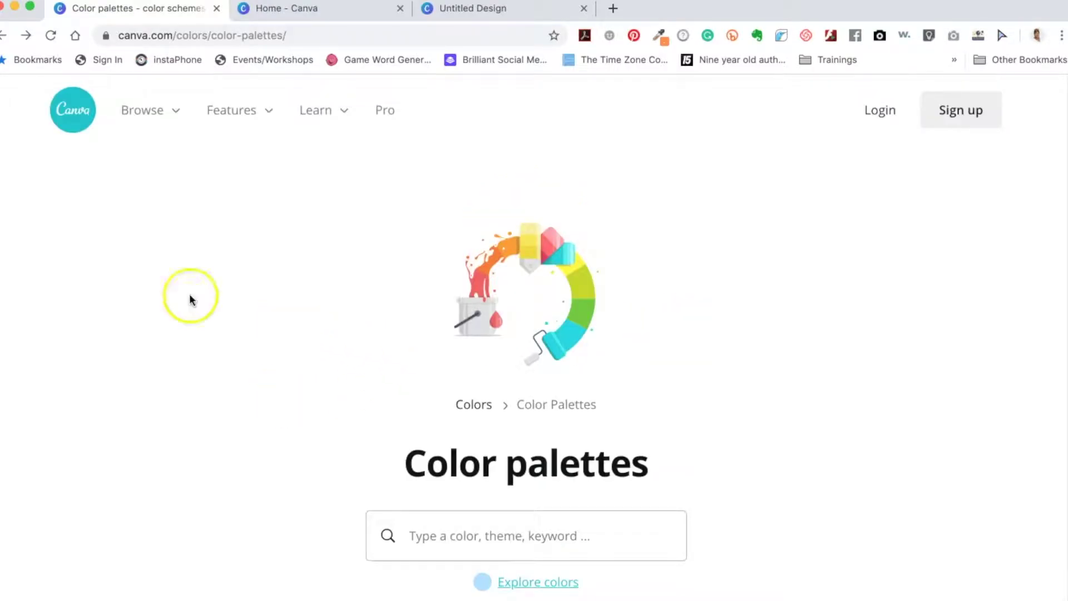
Step: Return to the Colors overview and enter the Color meanings guide
{"action": "left_click", "coordinate": [4, 36]}
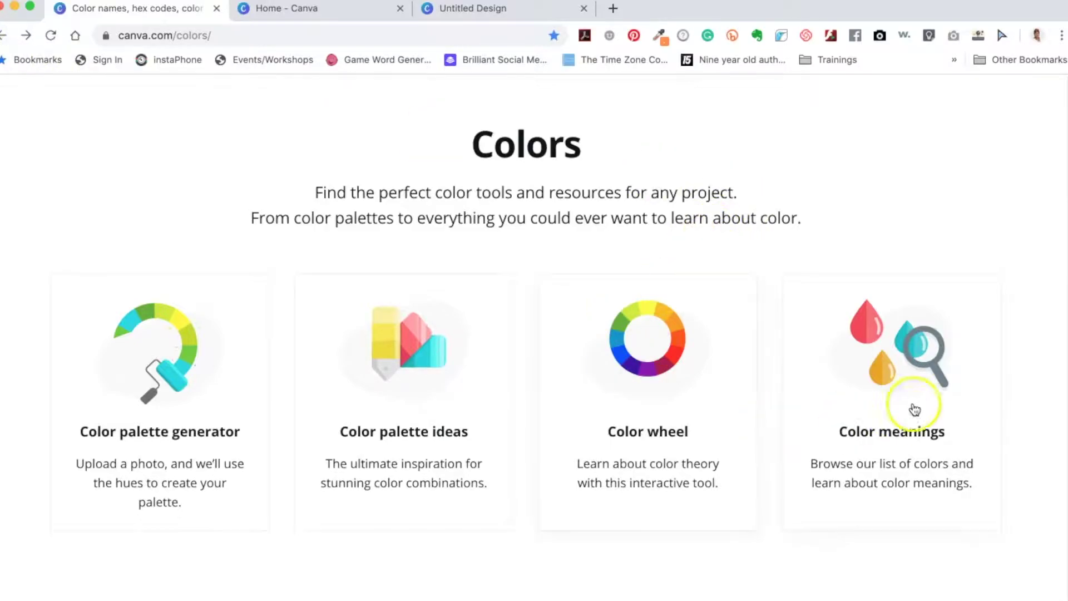
{"action": "left_click", "coordinate": [908, 377]}
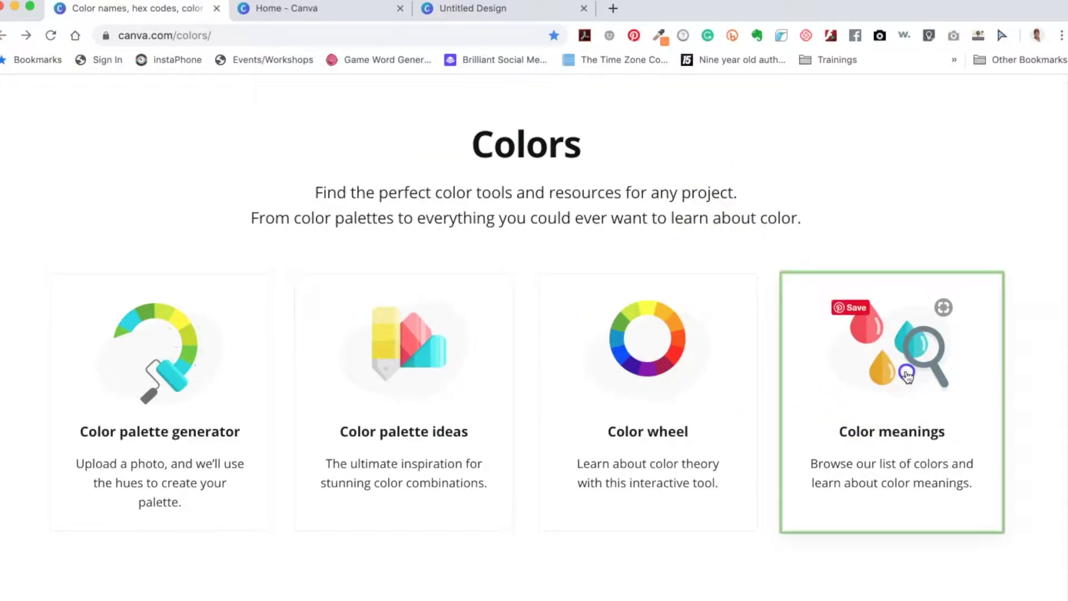
{"action": "scroll", "coordinate": [903, 377], "scroll_direction": "down", "scroll_amount": 2}
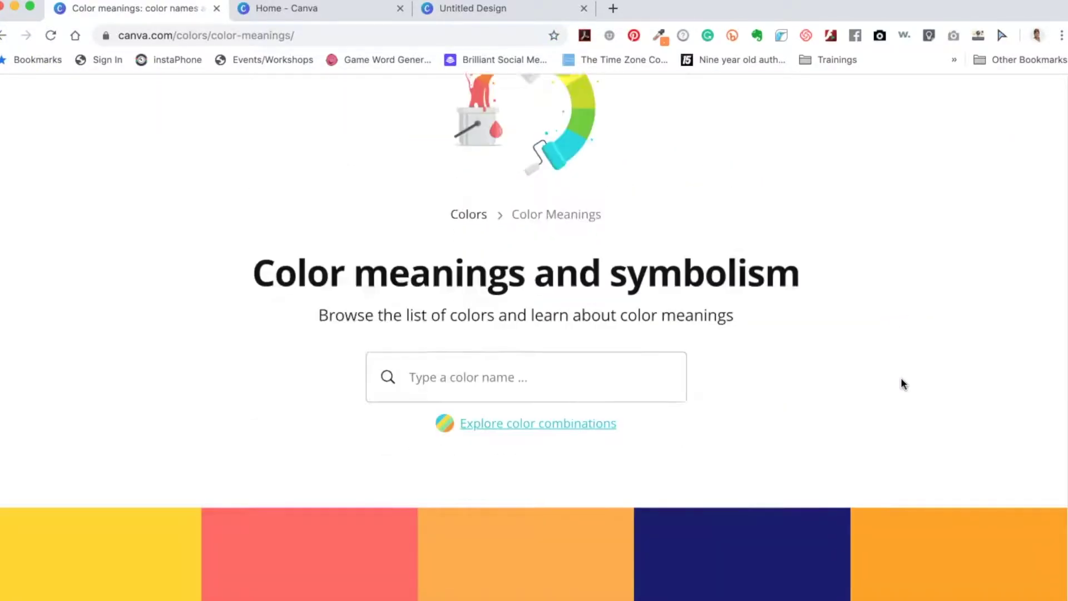
{"action": "scroll", "coordinate": [901, 380], "scroll_direction": "down", "scroll_amount": 5}
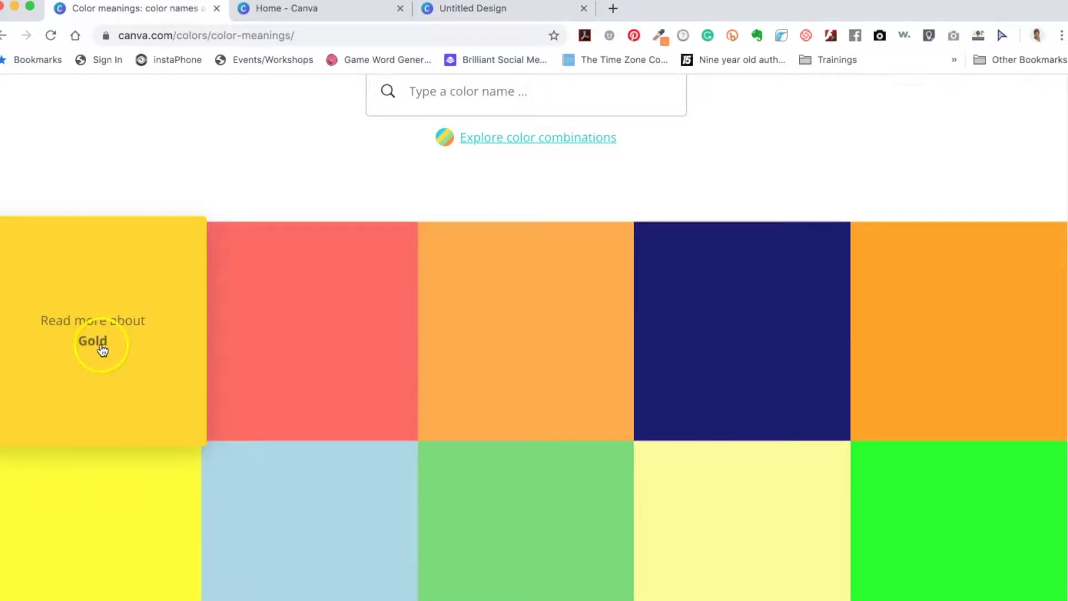
Step: Choose the Gold tile to read about the meaning of Gold
{"action": "left_click", "coordinate": [101, 349]}
{"action": "scroll", "coordinate": [131, 446], "scroll_direction": "down", "scroll_amount": 2}
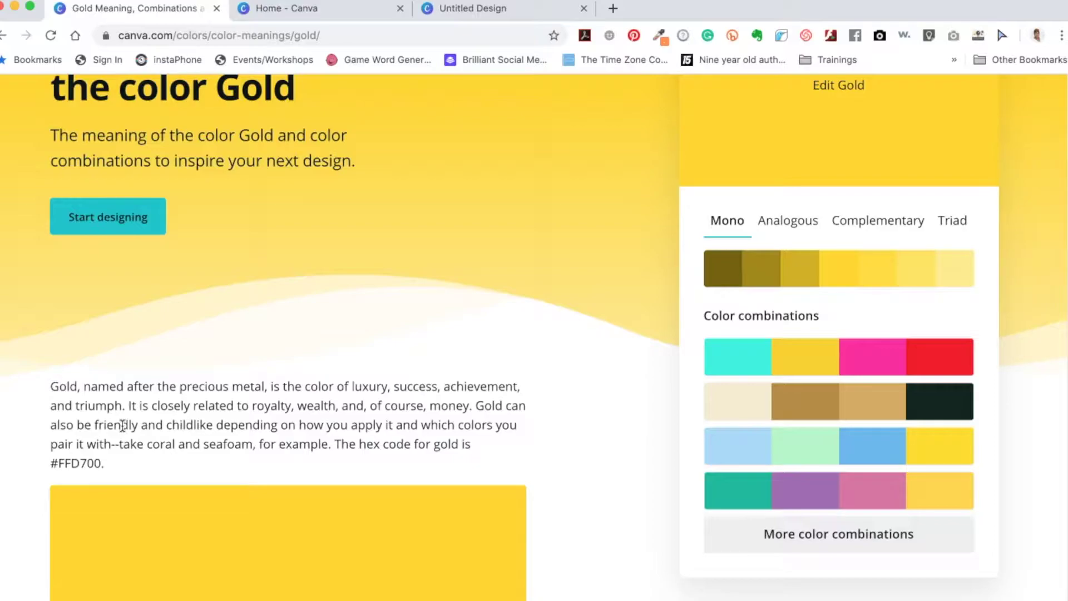
{"action": "scroll", "coordinate": [182, 376], "scroll_direction": "up", "scroll_amount": 2}
{"action": "scroll", "coordinate": [280, 390], "scroll_direction": "up", "scroll_amount": 2}
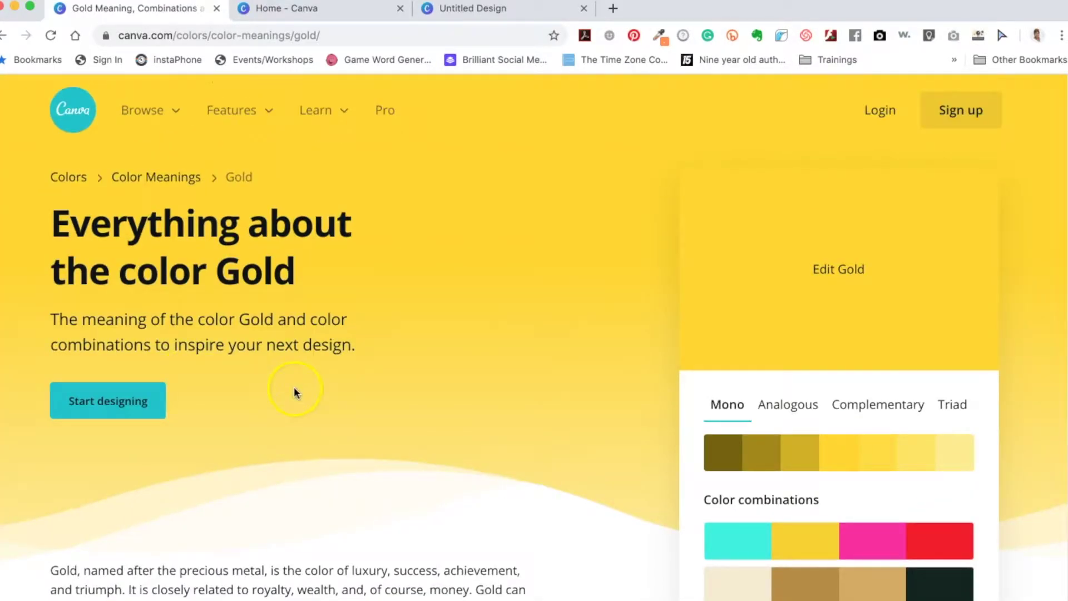
{"action": "scroll", "coordinate": [372, 415], "scroll_direction": "down", "scroll_amount": 5}
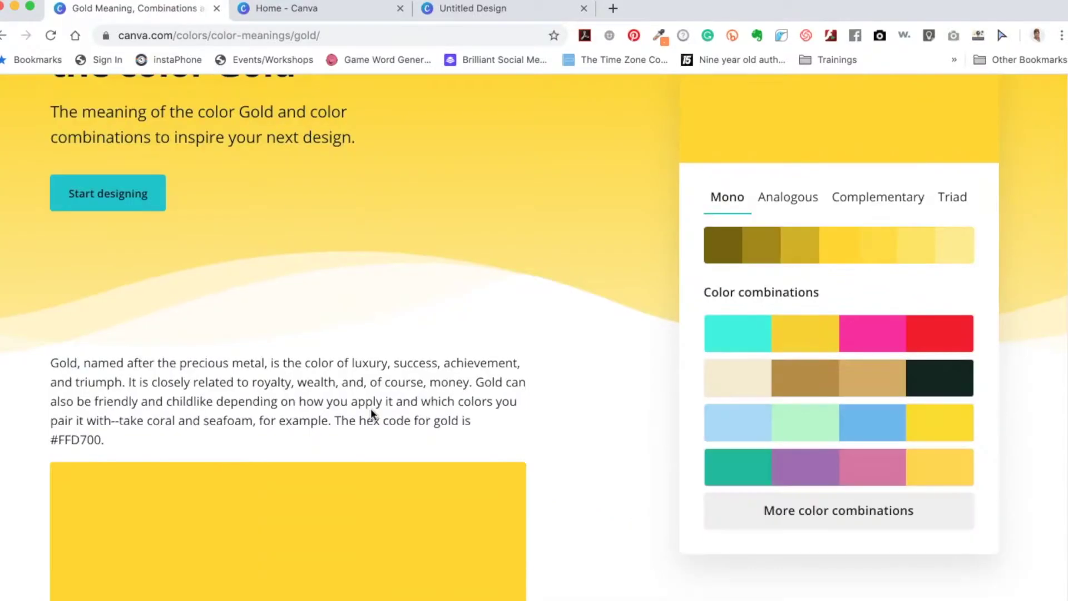
{"action": "scroll", "coordinate": [372, 415], "scroll_direction": "down", "scroll_amount": 5}
{"action": "scroll", "coordinate": [371, 415], "scroll_direction": "down", "scroll_amount": 4}
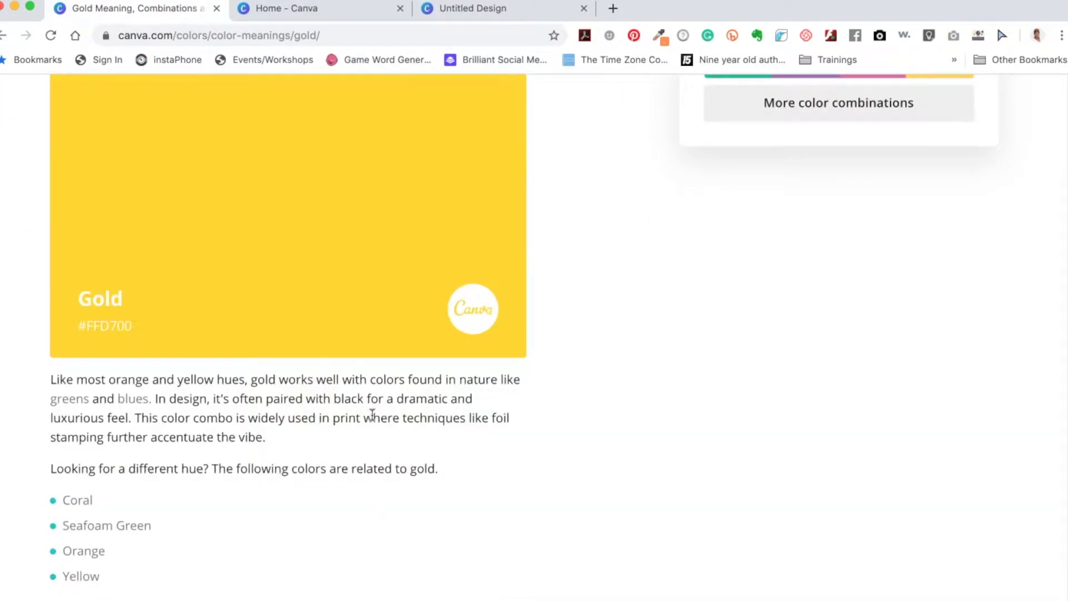
{"action": "scroll", "coordinate": [373, 415], "scroll_direction": "up", "scroll_amount": 10}
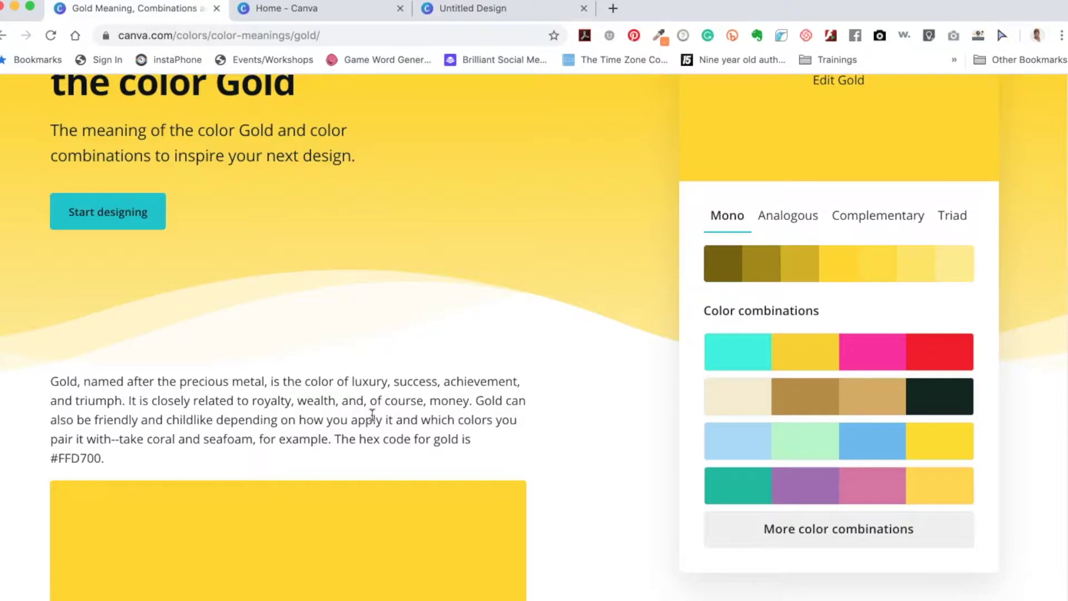
{"action": "scroll", "coordinate": [371, 415], "scroll_direction": "up", "scroll_amount": 2}
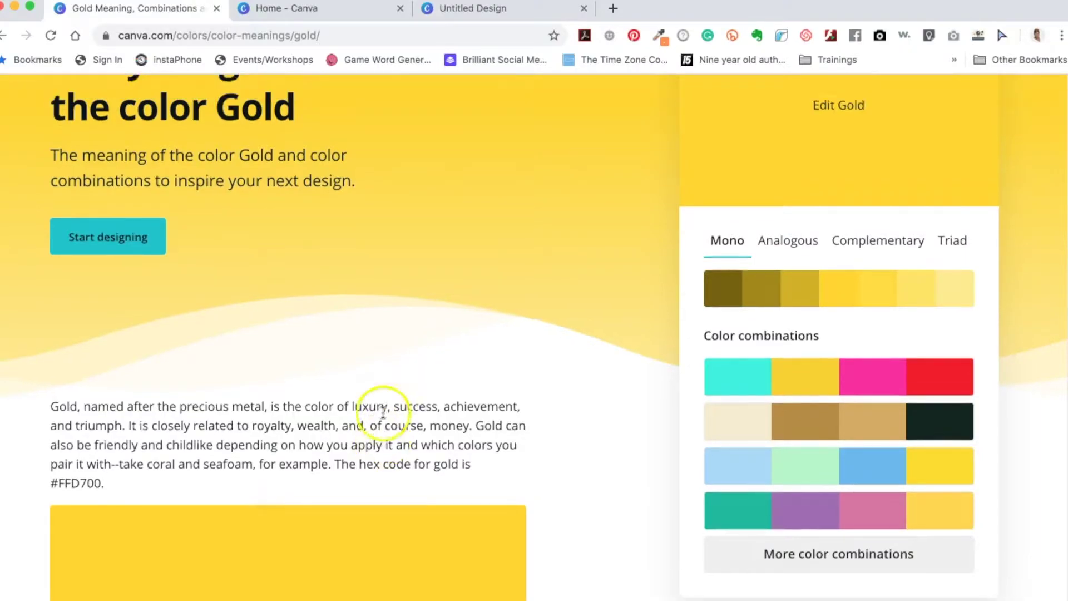
{"action": "scroll", "coordinate": [381, 414], "scroll_direction": "up", "scroll_amount": 2}
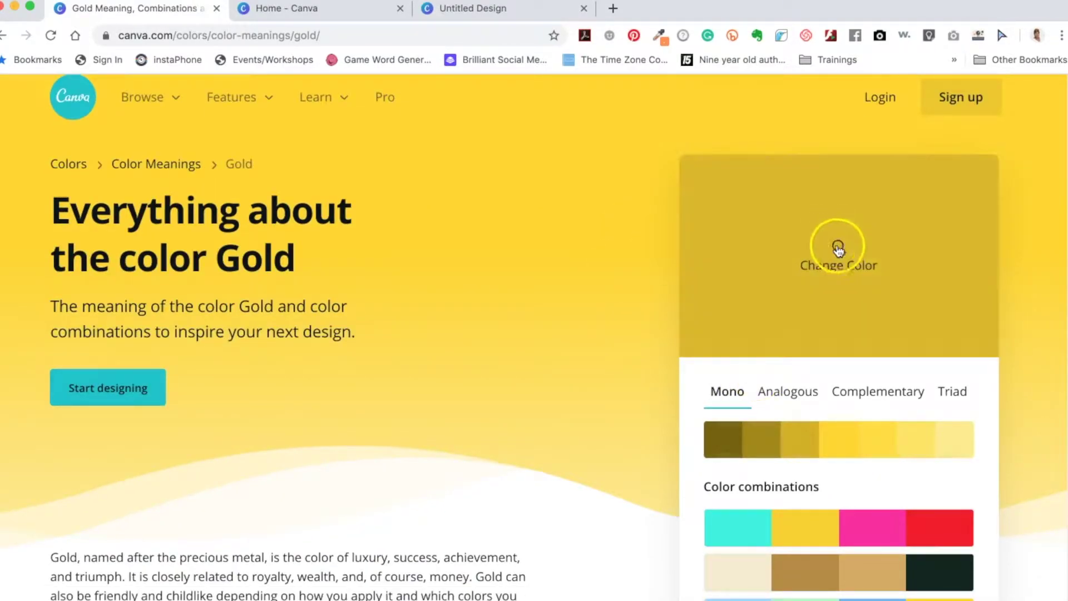
Step: Browse Gold's Analogous, Complementary and Triad palettes, view more combinations, then return to the Gold page
{"action": "left_click", "coordinate": [839, 255]}
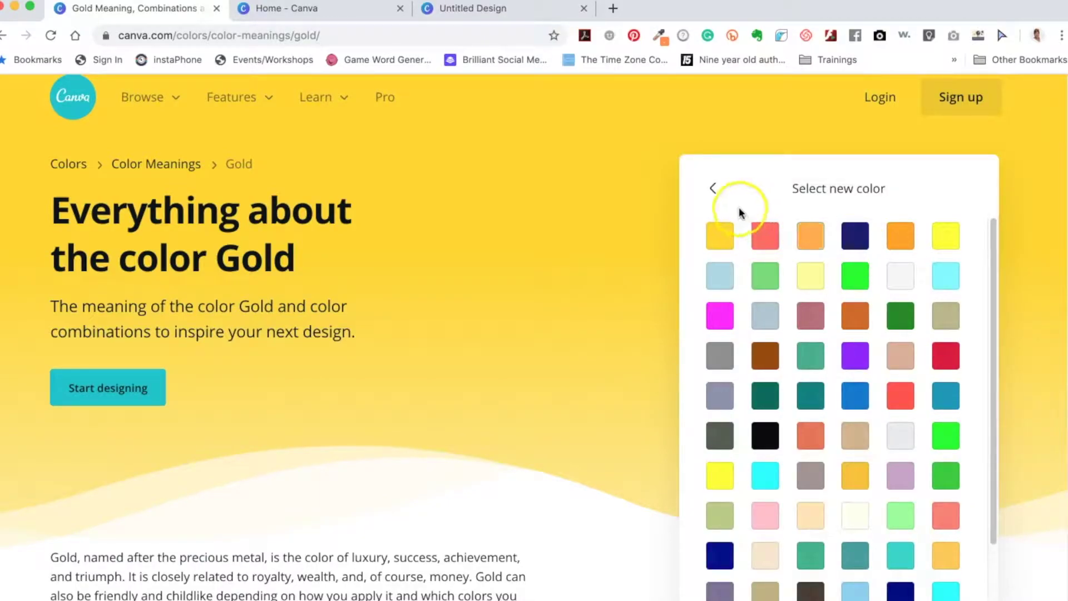
{"action": "left_click", "coordinate": [719, 235]}
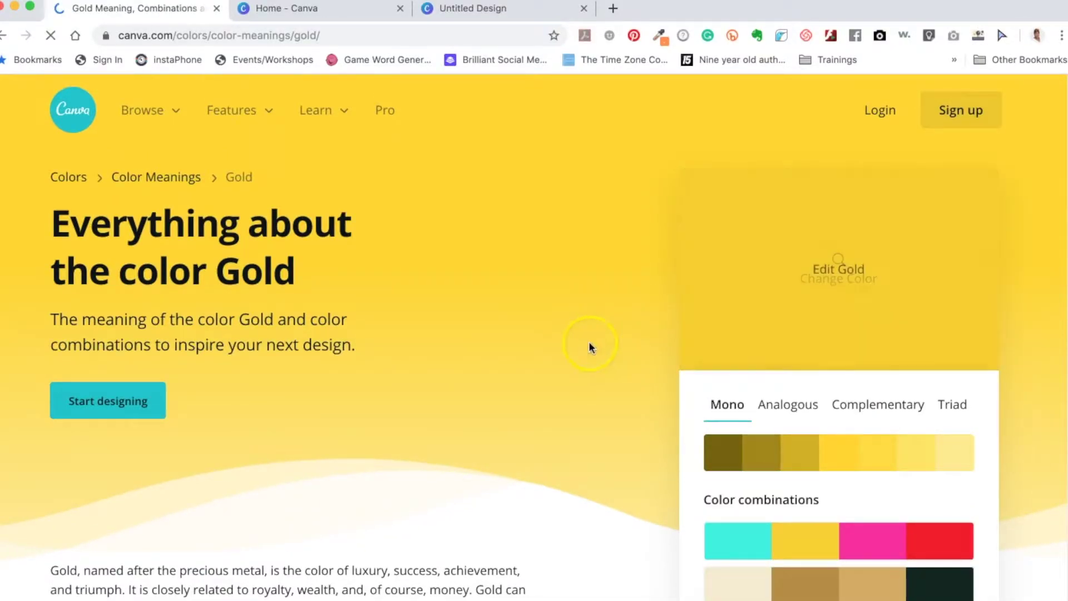
{"action": "left_click", "coordinate": [778, 409]}
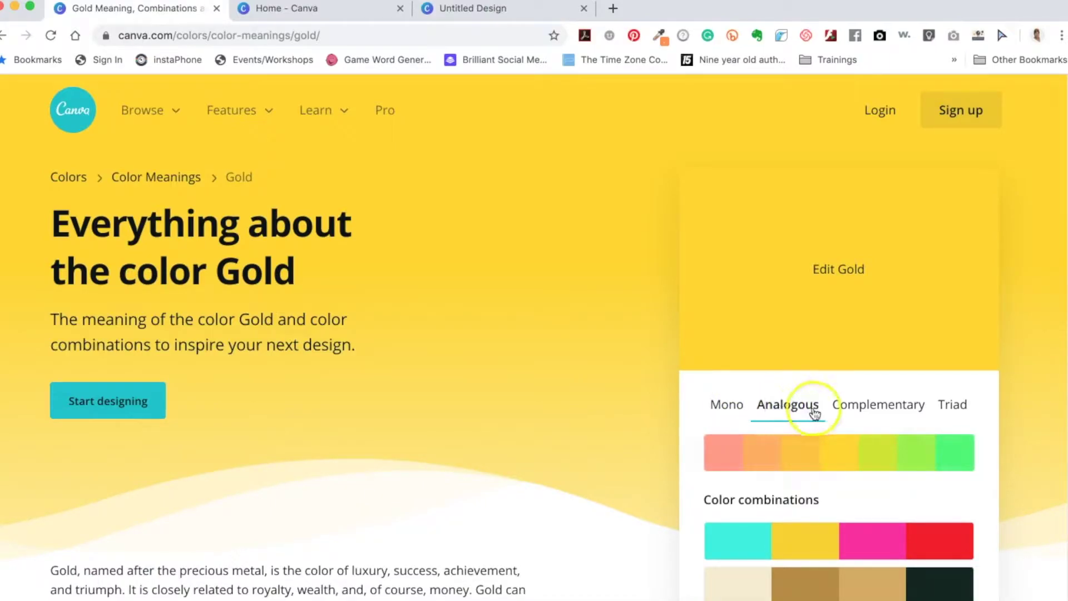
{"action": "left_click", "coordinate": [843, 409]}
{"action": "scroll", "coordinate": [876, 381], "scroll_direction": "down", "scroll_amount": 5}
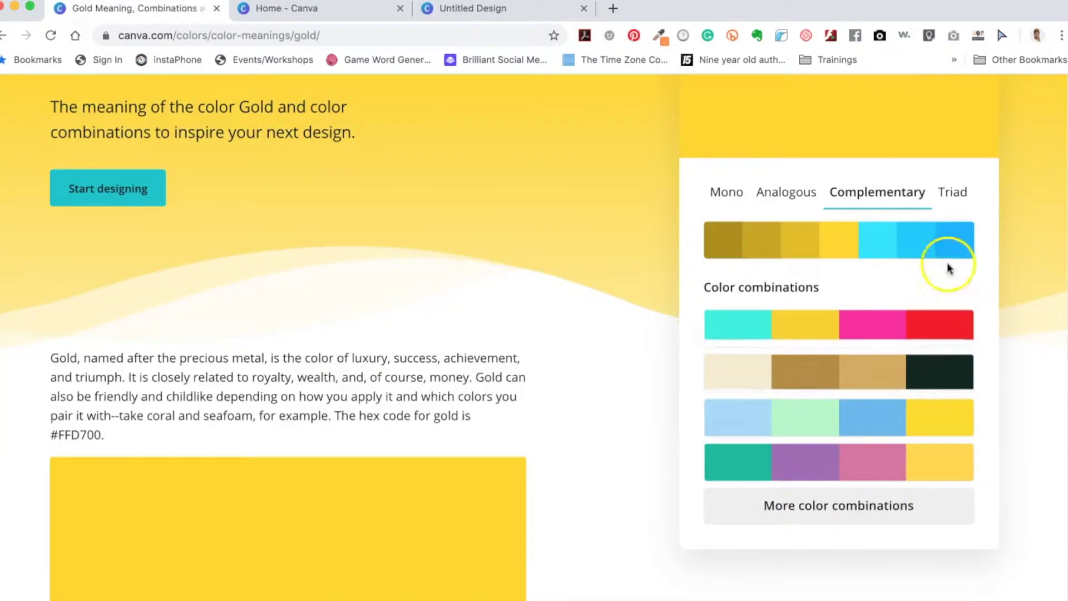
{"action": "left_click", "coordinate": [952, 191]}
{"action": "left_click", "coordinate": [788, 505]}
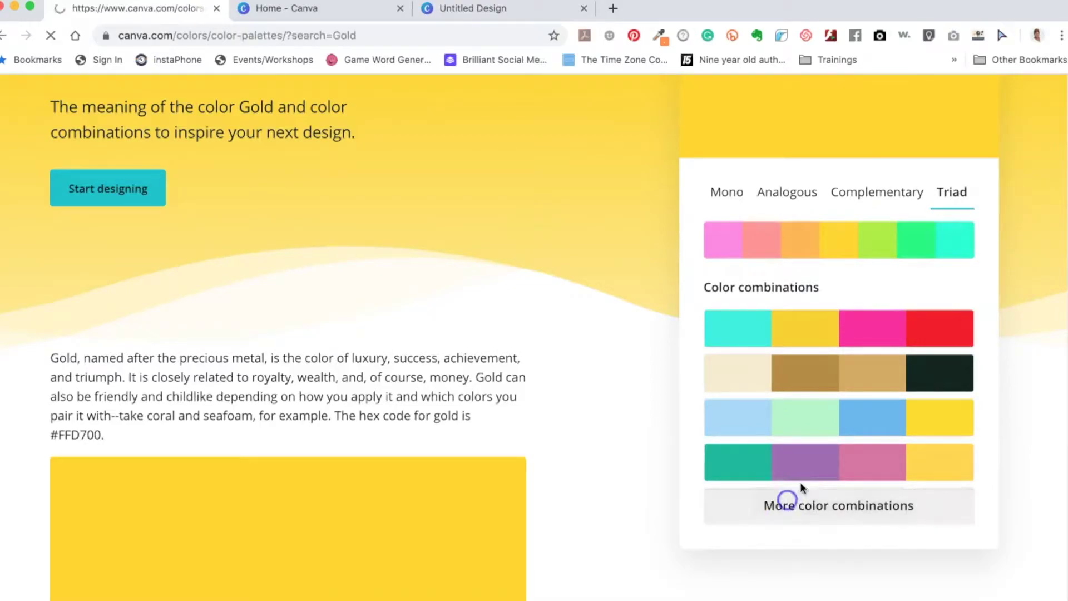
{"action": "scroll", "coordinate": [803, 399], "scroll_direction": "down", "scroll_amount": 2}
{"action": "scroll", "coordinate": [606, 311], "scroll_direction": "down", "scroll_amount": 3}
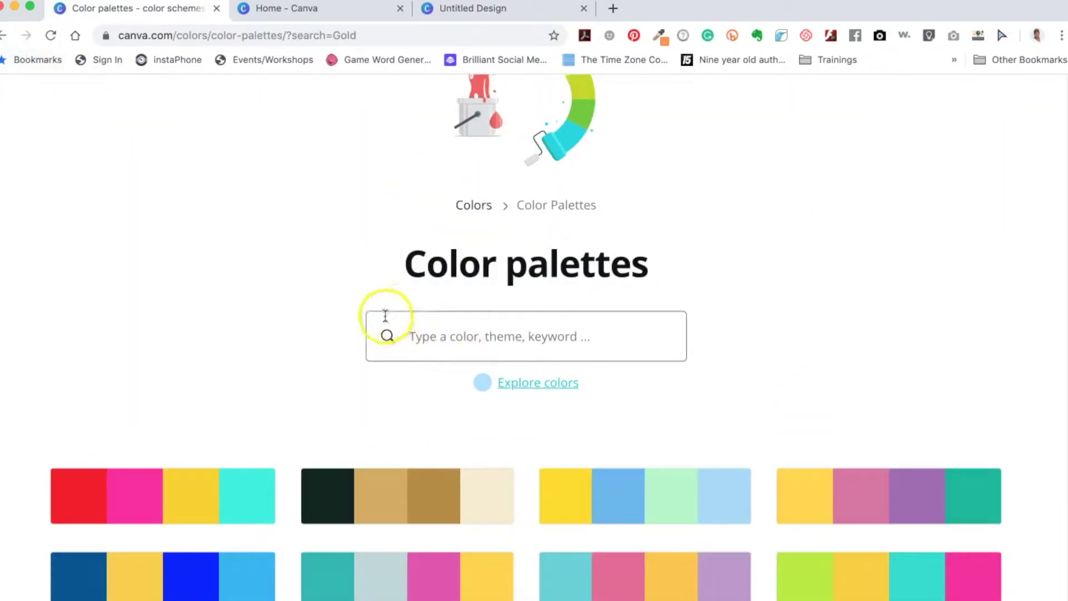
{"action": "left_click", "coordinate": [5, 35]}
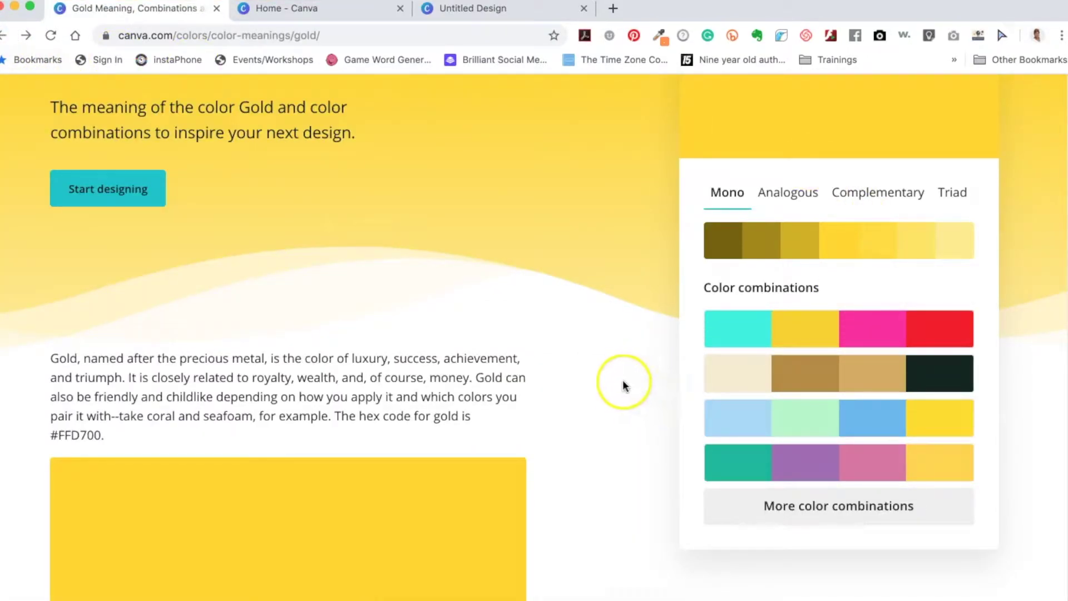
{"action": "scroll", "coordinate": [622, 380], "scroll_direction": "down", "scroll_amount": 2}
{"action": "scroll", "coordinate": [622, 380], "scroll_direction": "down", "scroll_amount": 5}
{"action": "scroll", "coordinate": [732, 365], "scroll_direction": "down", "scroll_amount": 2}
{"action": "scroll", "coordinate": [735, 370], "scroll_direction": "down", "scroll_amount": 2}
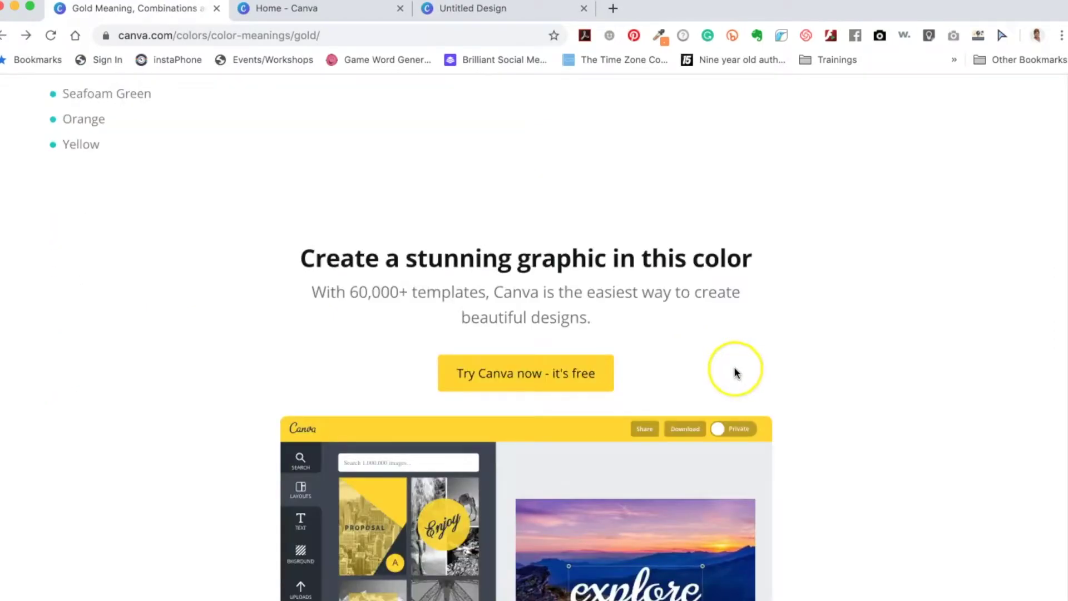
{"action": "scroll", "coordinate": [736, 373], "scroll_direction": "down", "scroll_amount": 2}
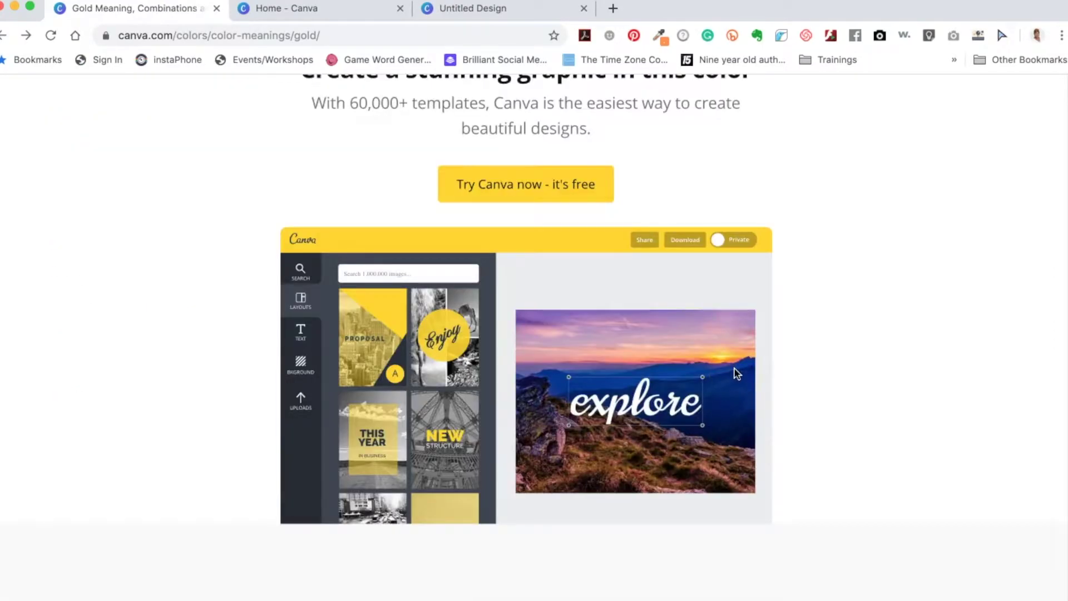
{"action": "scroll", "coordinate": [735, 373], "scroll_direction": "down", "scroll_amount": 2}
{"action": "scroll", "coordinate": [736, 374], "scroll_direction": "up", "scroll_amount": 5}
{"action": "scroll", "coordinate": [736, 373], "scroll_direction": "up", "scroll_amount": 3}
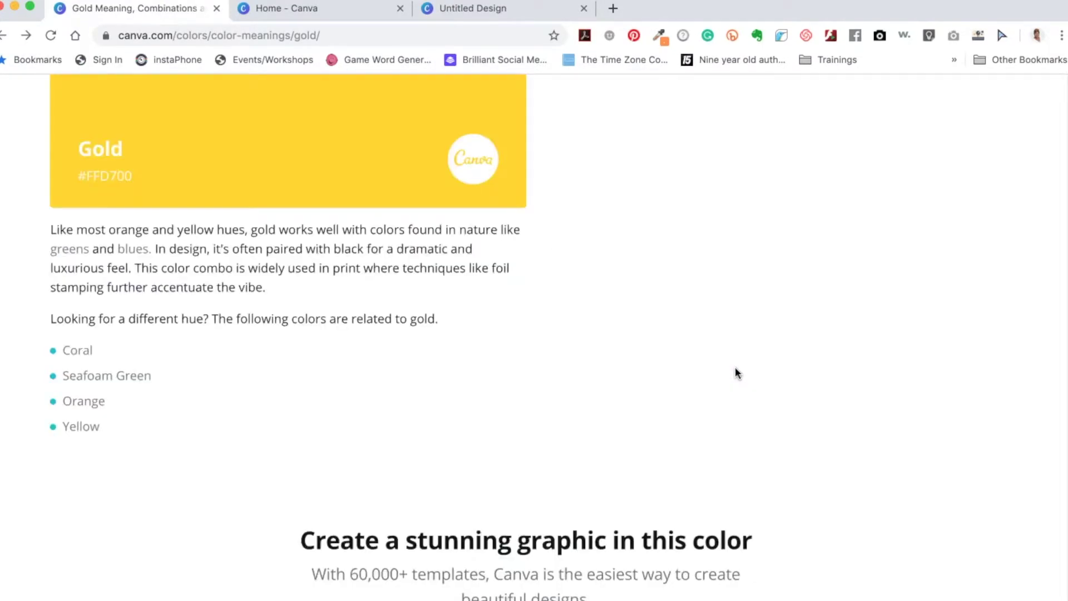
{"action": "scroll", "coordinate": [736, 374], "scroll_direction": "up", "scroll_amount": 3}
{"action": "scroll", "coordinate": [735, 373], "scroll_direction": "up", "scroll_amount": 4}
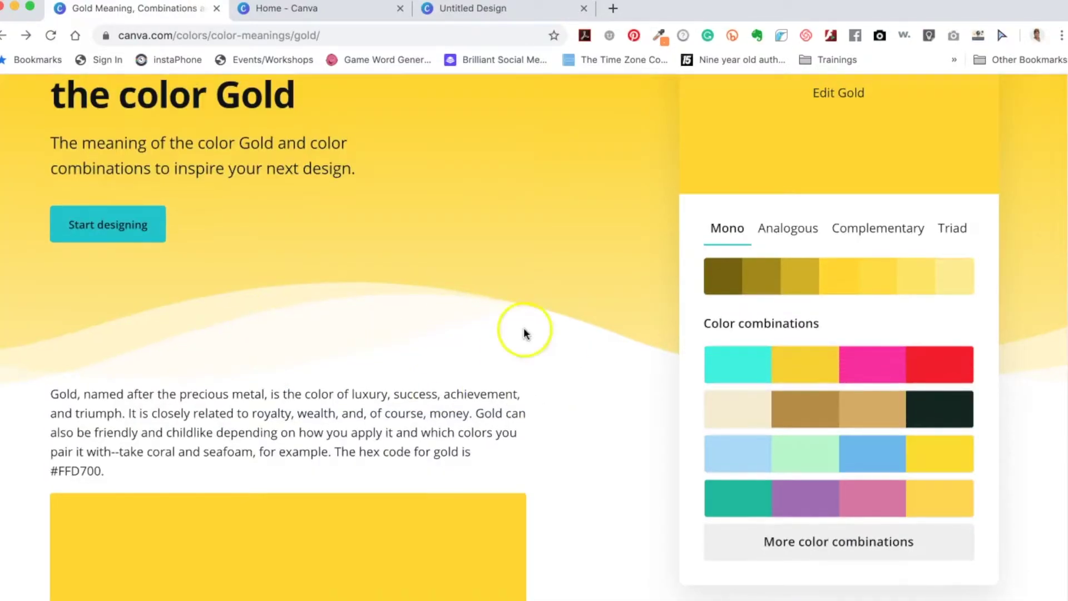
{"action": "scroll", "coordinate": [518, 334], "scroll_direction": "up", "scroll_amount": 2}
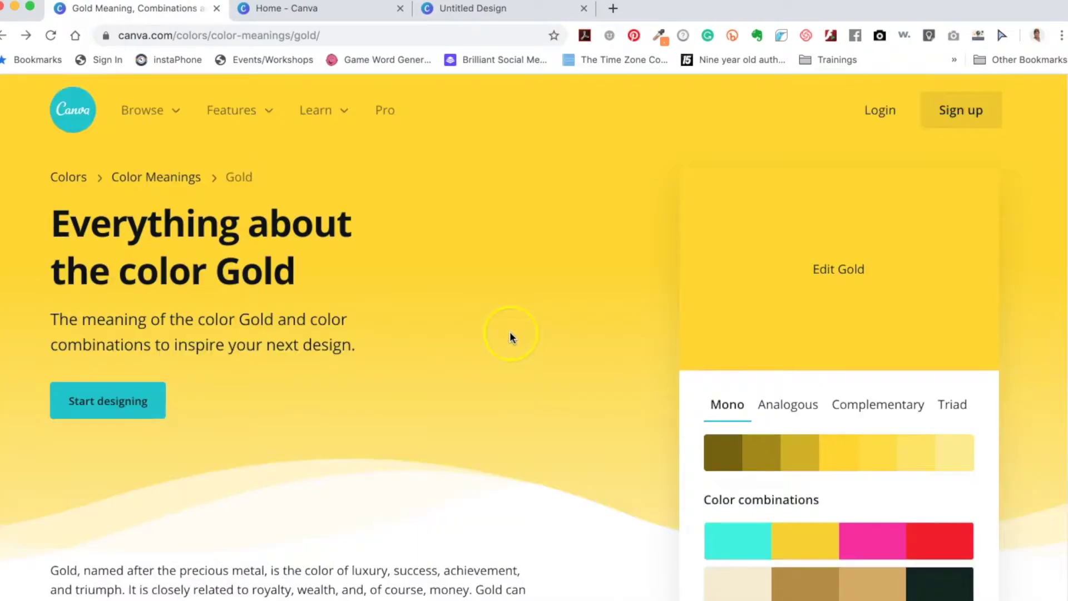
Step: Navigate back through the colour meanings list to the canva.com/colors overview
{"action": "left_click", "coordinate": [3, 35]}
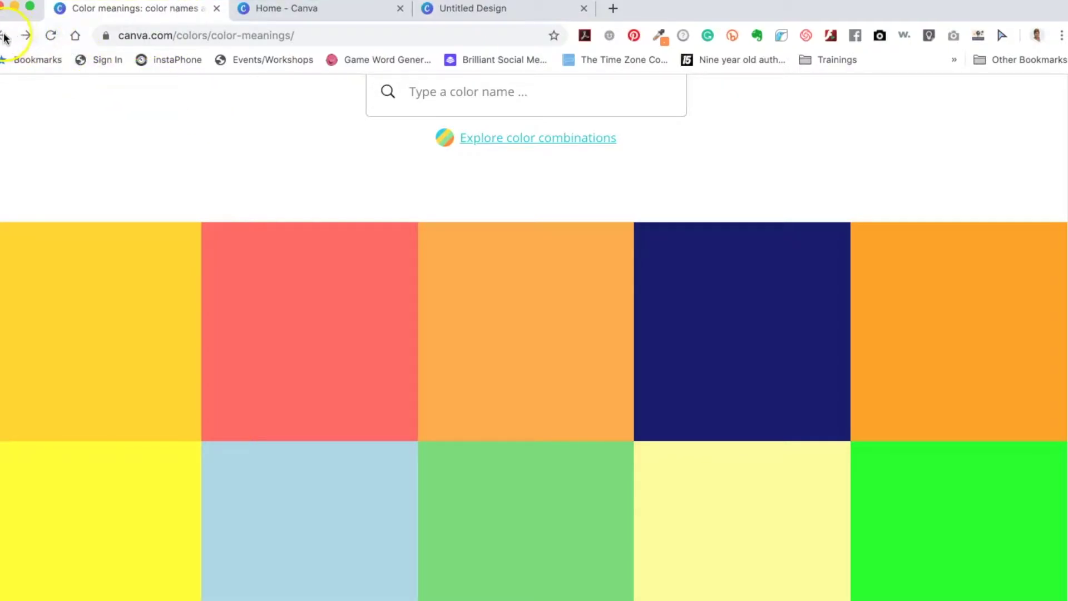
{"action": "left_click", "coordinate": [4, 35]}
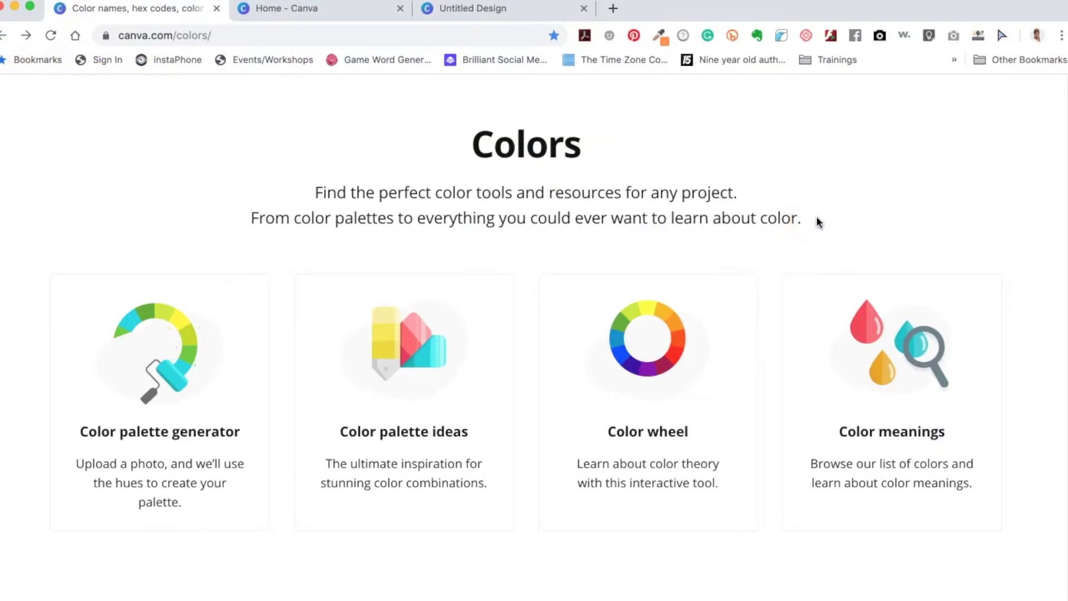
{"action": "mouse_move", "coordinate": [648, 342]}
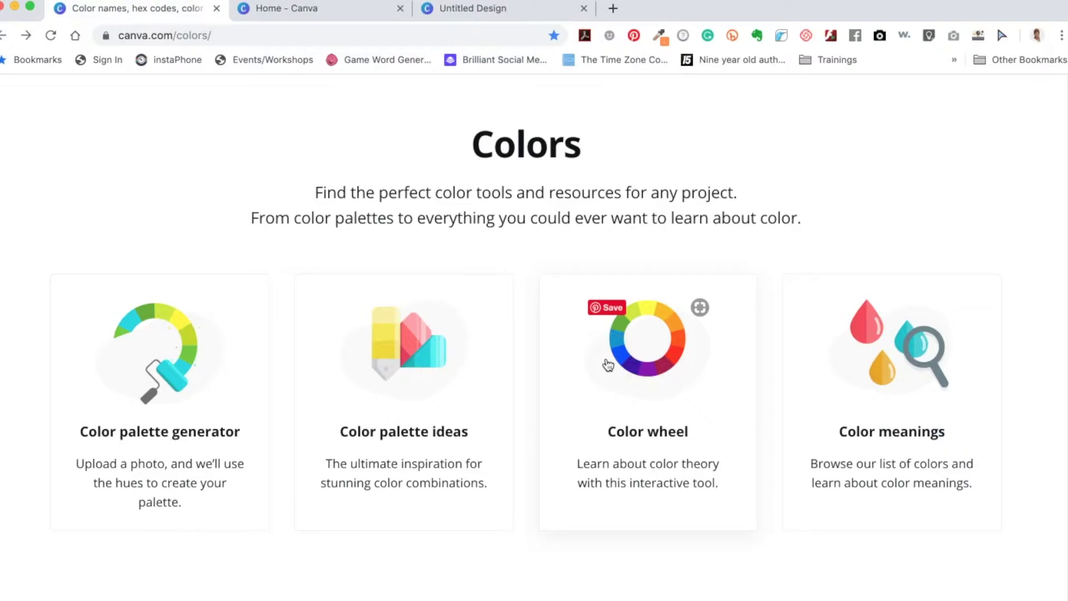
Step: Choose a base colour on the interactive colour wheel
{"action": "left_click", "coordinate": [661, 350]}
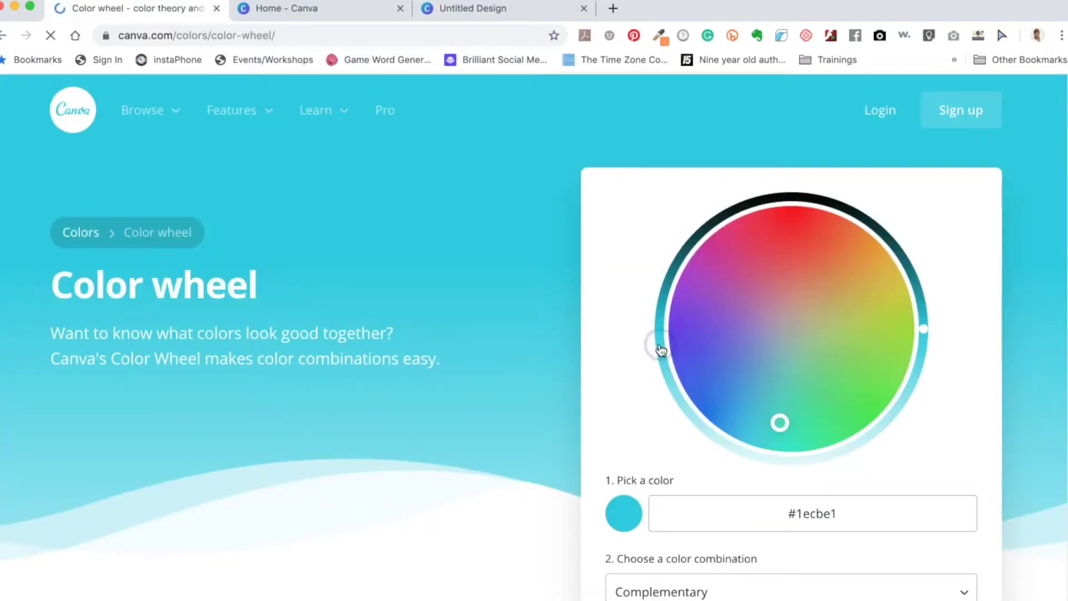
{"action": "scroll", "coordinate": [412, 397], "scroll_direction": "down", "scroll_amount": 1}
{"action": "scroll", "coordinate": [412, 398], "scroll_direction": "down", "scroll_amount": 1}
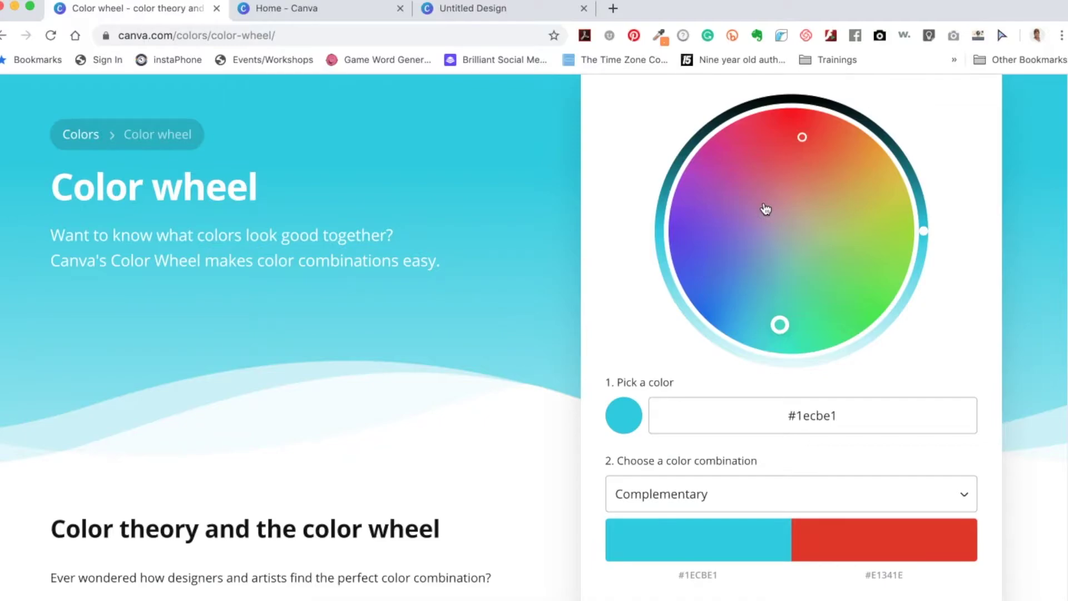
{"action": "left_click", "coordinate": [846, 231]}
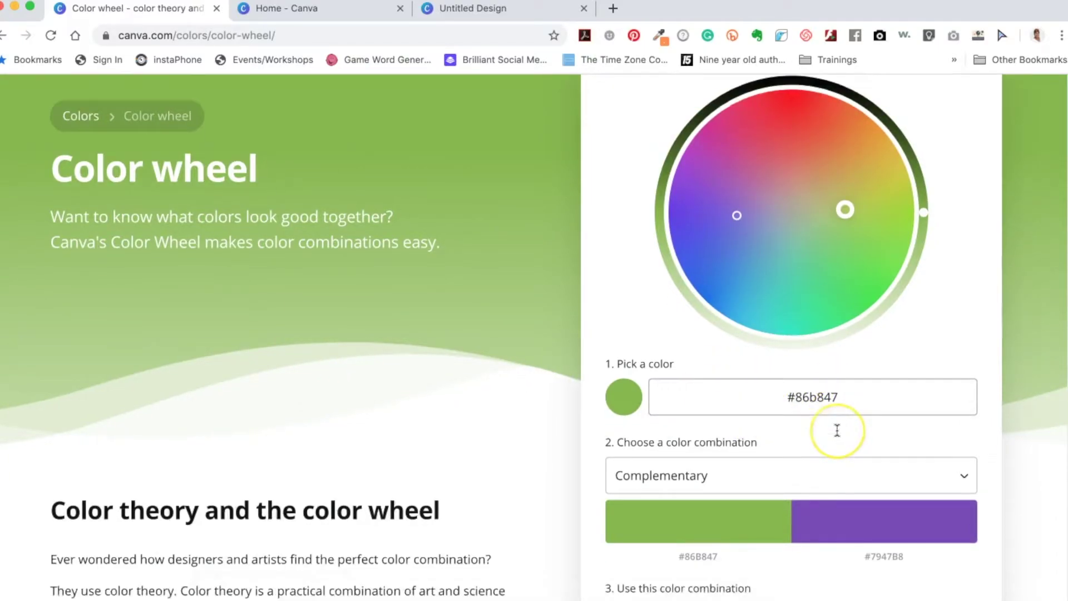
{"action": "scroll", "coordinate": [838, 429], "scroll_direction": "down", "scroll_amount": 3}
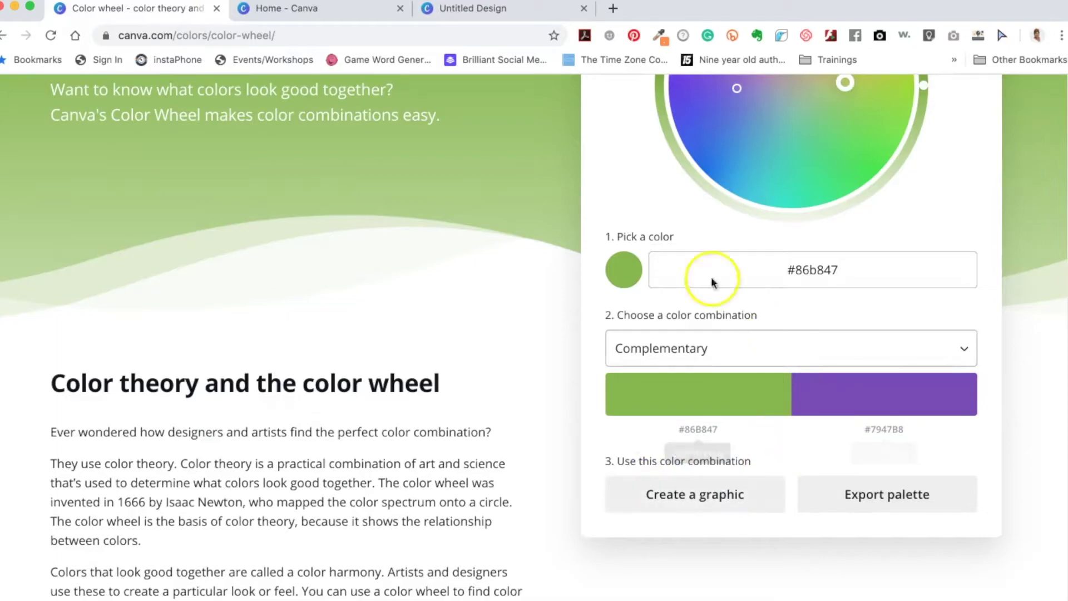
{"action": "scroll", "coordinate": [792, 179], "scroll_direction": "up", "scroll_amount": 1}
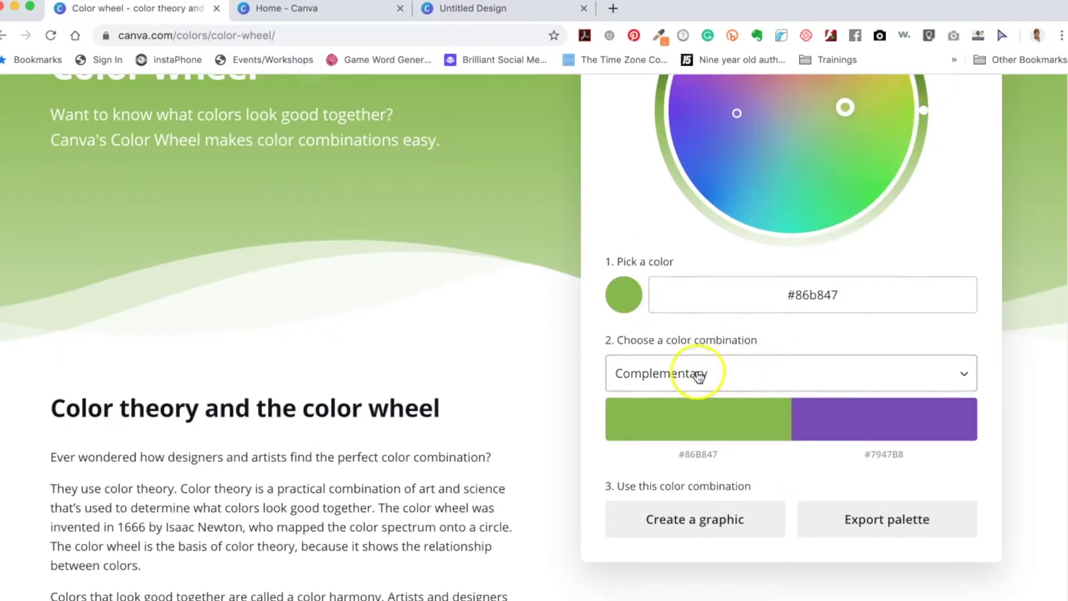
Step: Try Monochromatic, settle on Complementary (purple #6f5fa0 with olive #90A05F), and view matching templates
{"action": "left_click", "coordinate": [701, 373]}
{"action": "left_click", "coordinate": [693, 413]}
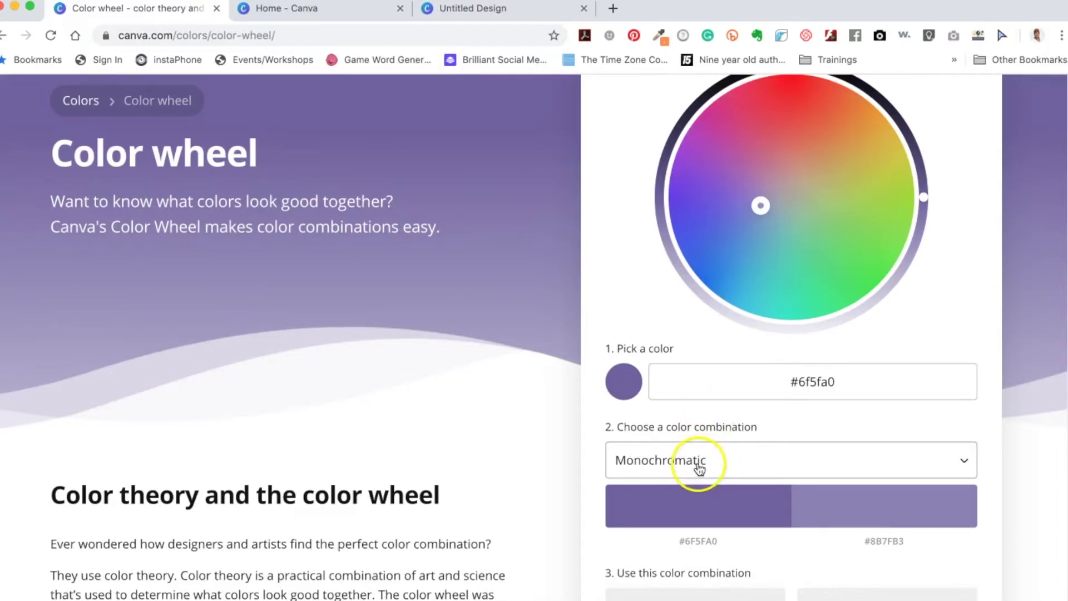
{"action": "left_click", "coordinate": [698, 463]}
{"action": "scroll", "coordinate": [720, 423], "scroll_direction": "down", "scroll_amount": 5}
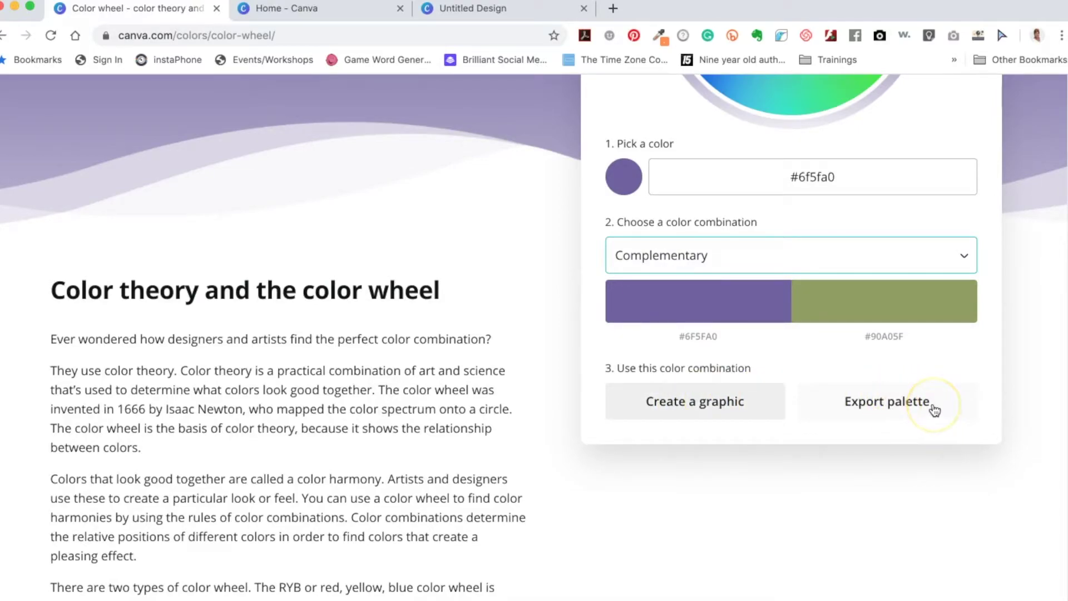
{"action": "scroll", "coordinate": [935, 409], "scroll_direction": "up", "scroll_amount": 2}
{"action": "scroll", "coordinate": [935, 409], "scroll_direction": "up", "scroll_amount": 3}
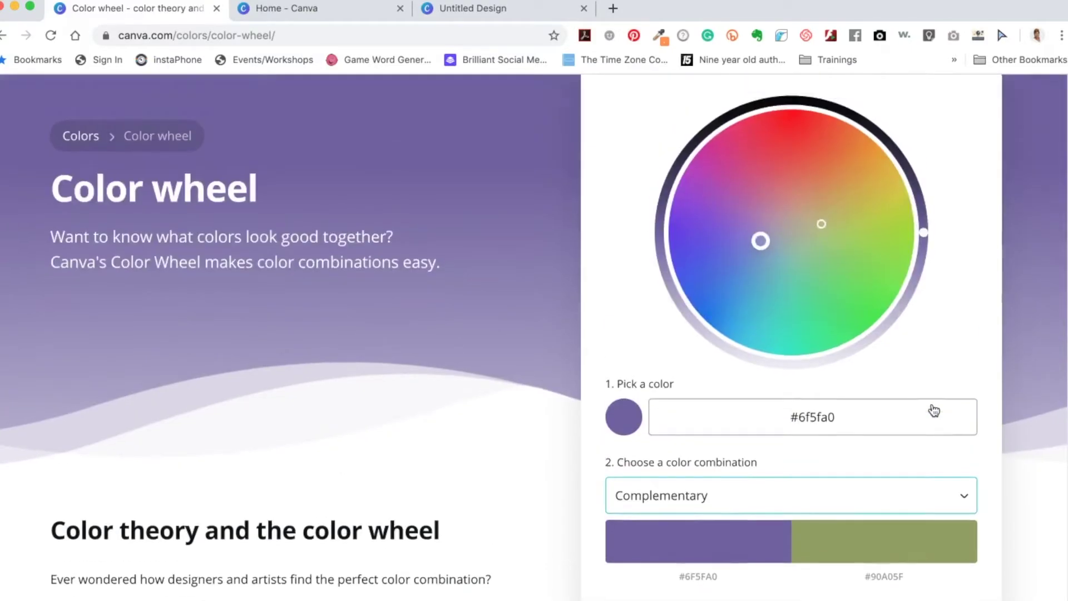
{"action": "scroll", "coordinate": [936, 409], "scroll_direction": "up", "scroll_amount": 3}
{"action": "scroll", "coordinate": [933, 408], "scroll_direction": "down", "scroll_amount": 5}
{"action": "scroll", "coordinate": [931, 403], "scroll_direction": "down", "scroll_amount": 3}
{"action": "left_click", "coordinate": [662, 363]}
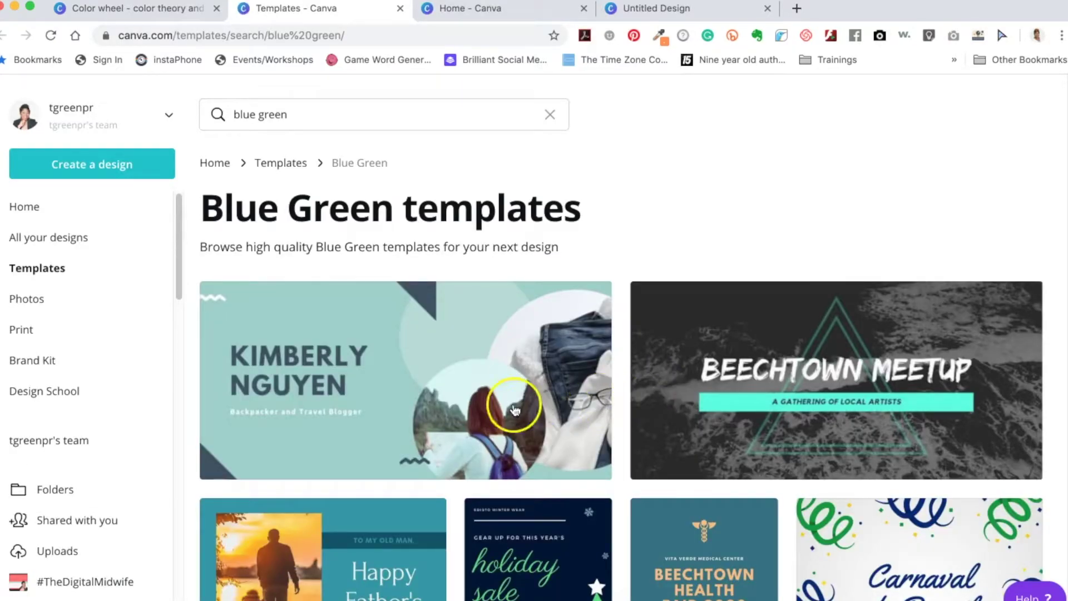
{"action": "scroll", "coordinate": [741, 362], "scroll_direction": "down", "scroll_amount": 3}
{"action": "scroll", "coordinate": [741, 362], "scroll_direction": "down", "scroll_amount": 3}
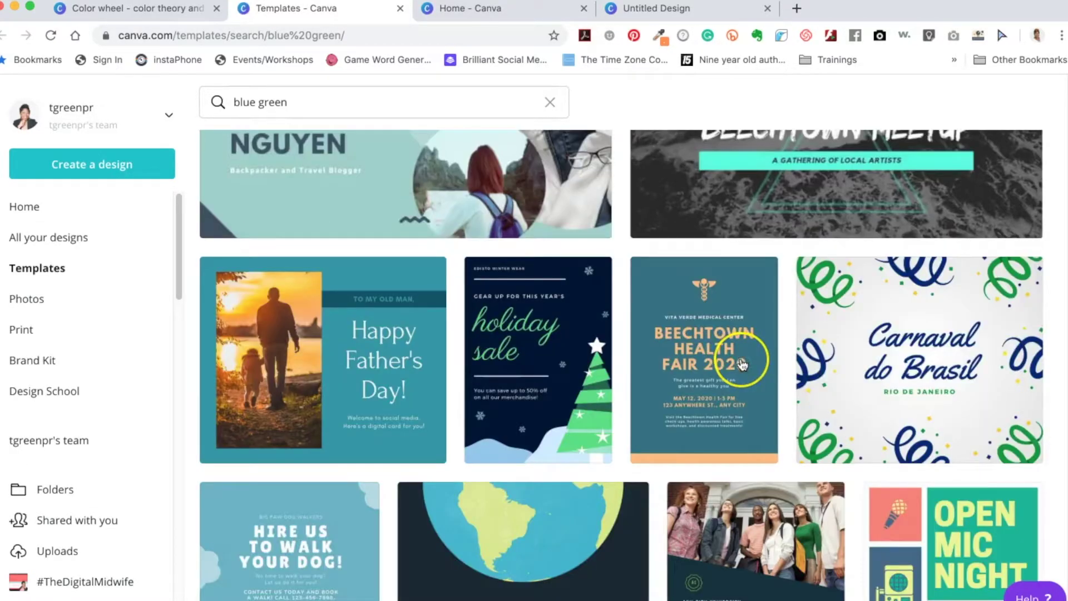
{"action": "scroll", "coordinate": [742, 364], "scroll_direction": "down", "scroll_amount": 3}
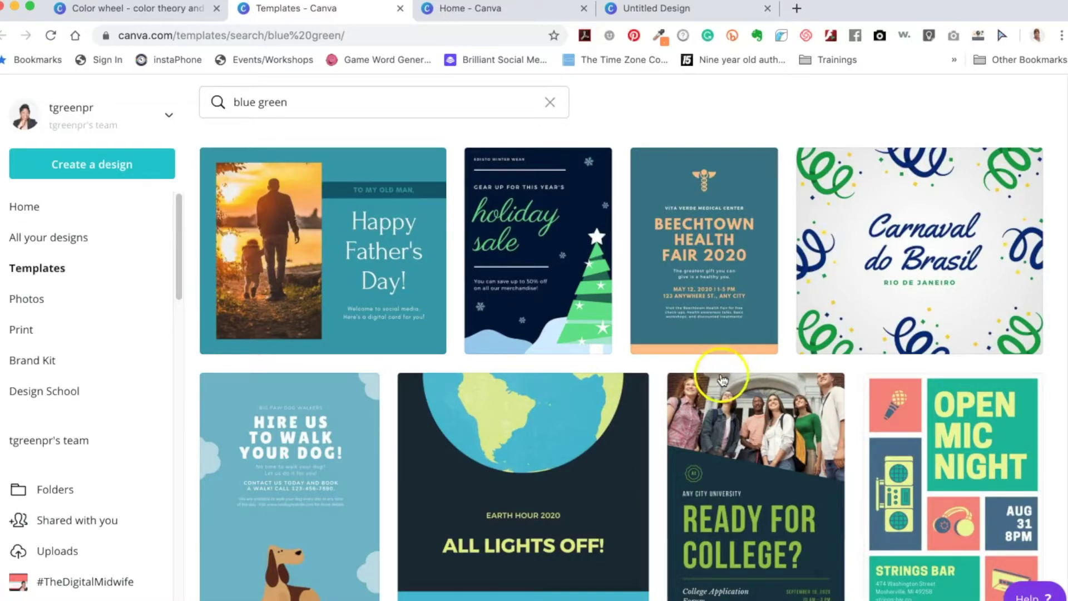
{"action": "scroll", "coordinate": [734, 376], "scroll_direction": "down", "scroll_amount": 3}
{"action": "scroll", "coordinate": [720, 392], "scroll_direction": "down", "scroll_amount": 1}
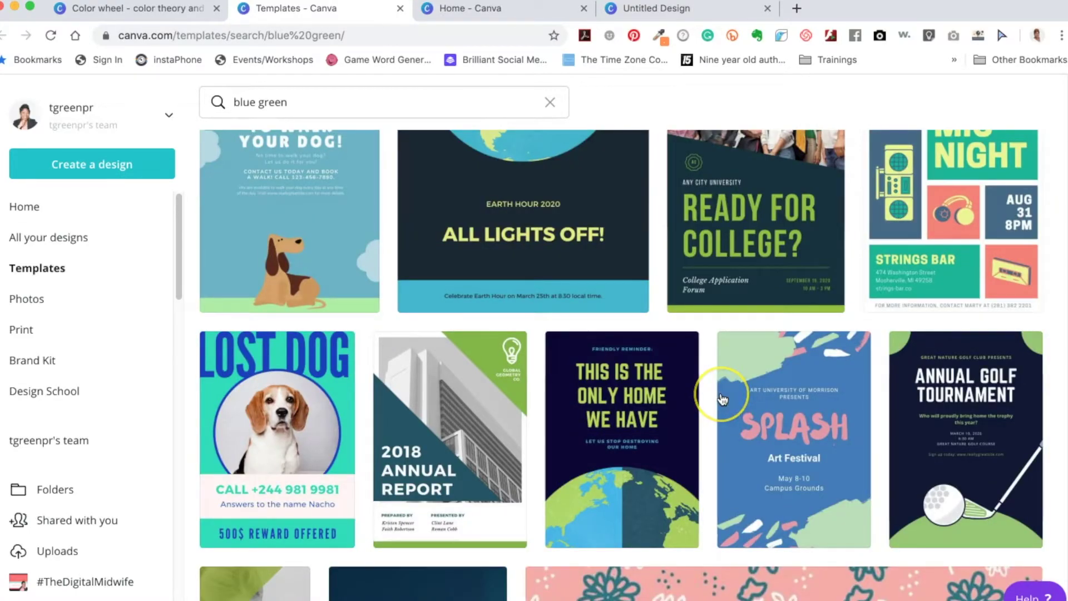
{"action": "scroll", "coordinate": [723, 400], "scroll_direction": "down", "scroll_amount": 3}
{"action": "scroll", "coordinate": [724, 403], "scroll_direction": "down", "scroll_amount": 3}
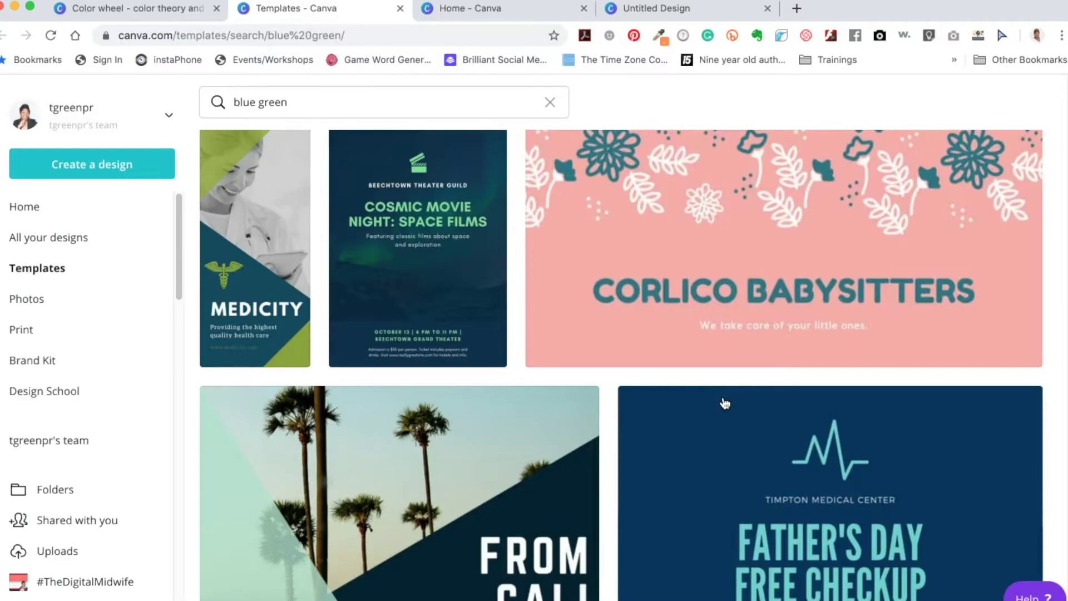
{"action": "scroll", "coordinate": [726, 405], "scroll_direction": "up", "scroll_amount": 3}
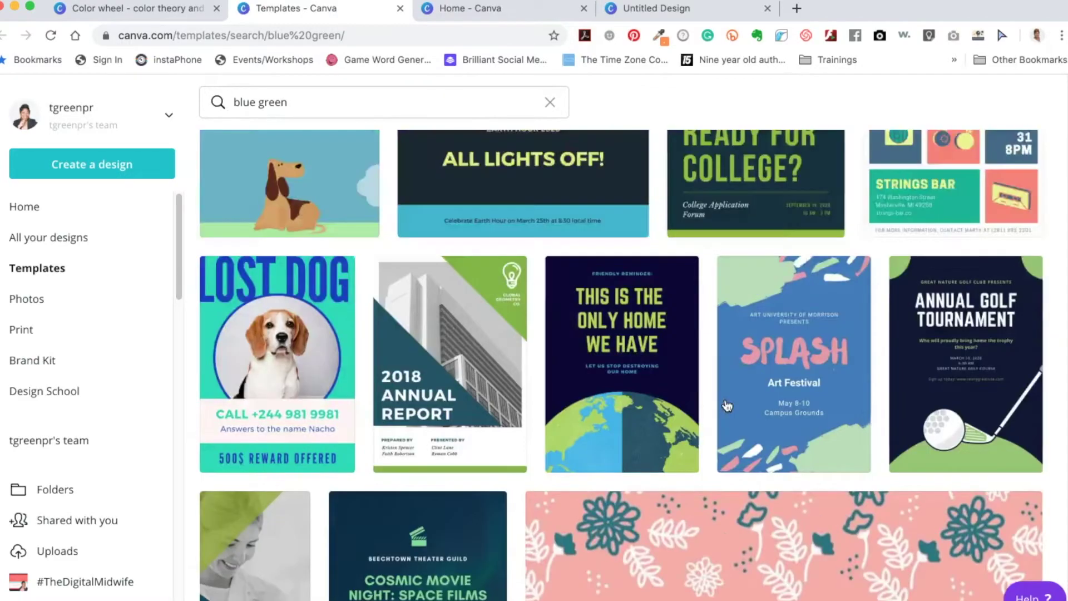
{"action": "scroll", "coordinate": [727, 406], "scroll_direction": "up", "scroll_amount": 5}
{"action": "scroll", "coordinate": [728, 406], "scroll_direction": "up", "scroll_amount": 3}
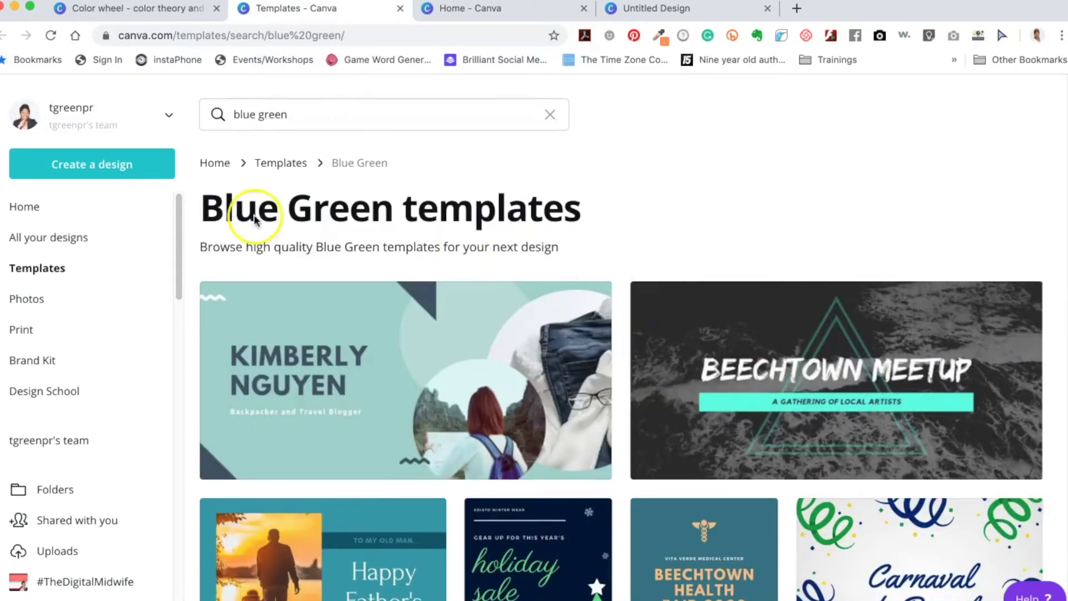
Step: Return from the Blue Green templates tab to the colour wheel page
{"action": "left_click", "coordinate": [175, 10]}
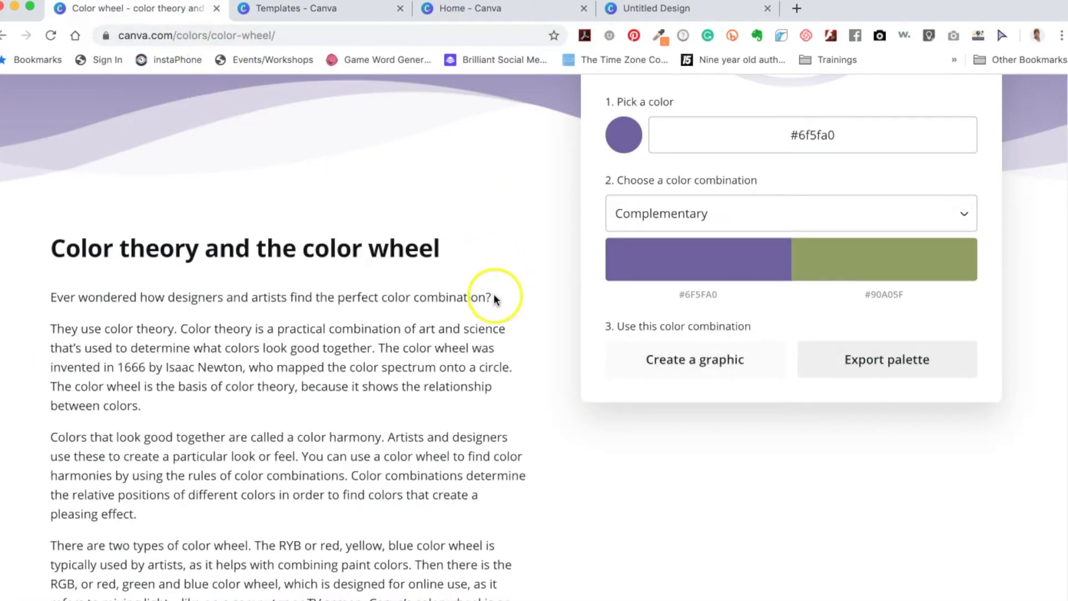
{"action": "scroll", "coordinate": [491, 295], "scroll_direction": "up", "scroll_amount": 2}
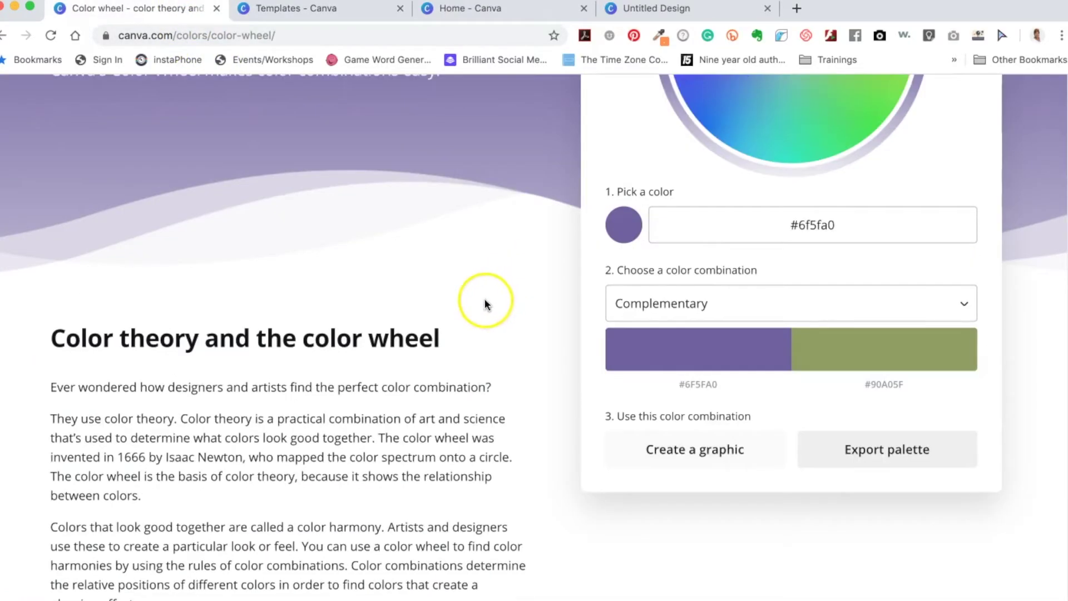
Step: Go back from the colour wheel to the canva.com/colors overview page
{"action": "left_click", "coordinate": [5, 38]}
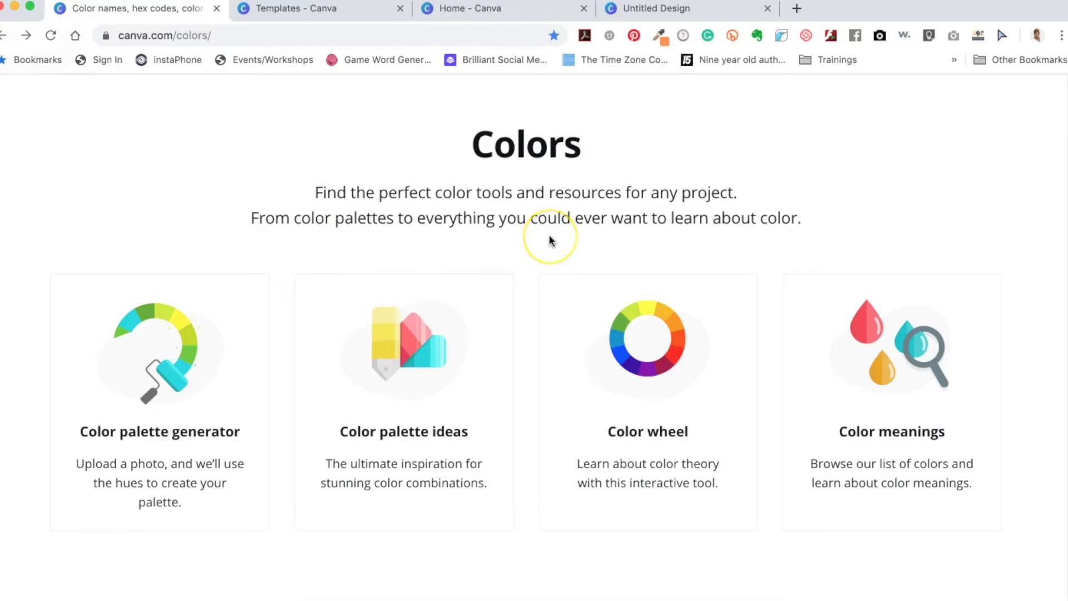